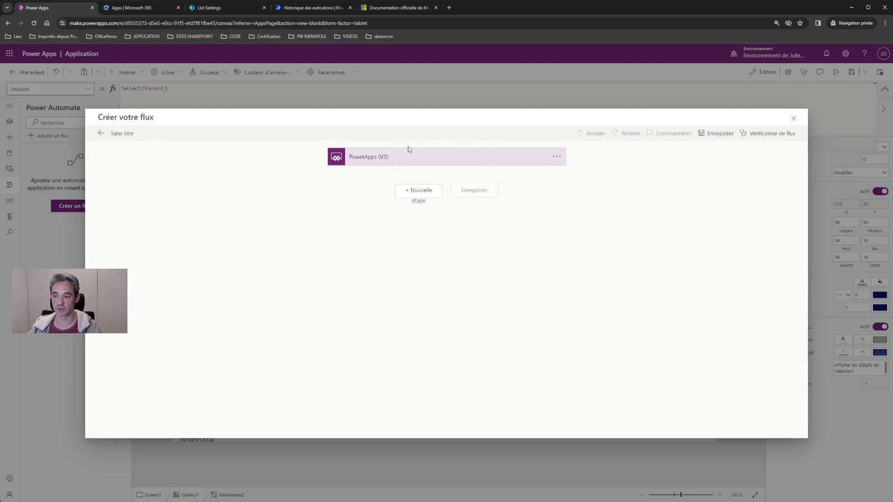
Add a text input named TexteJSON to the PowerApps (V2) trigger of the new flow
left_click(438, 163)
left_click(349, 182)
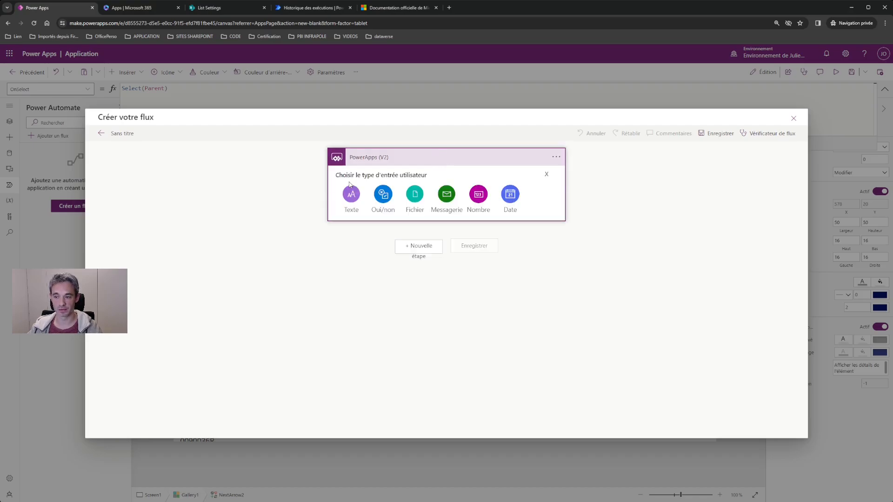
left_click(353, 194)
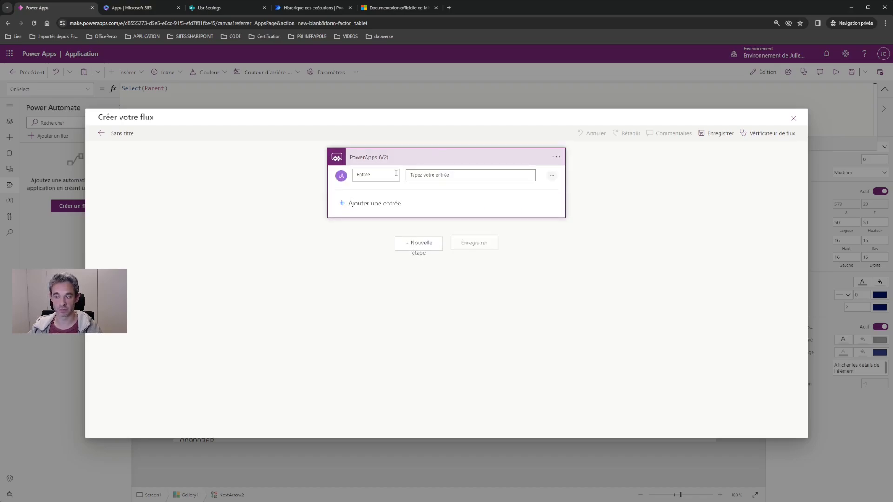
double_click(363, 175)
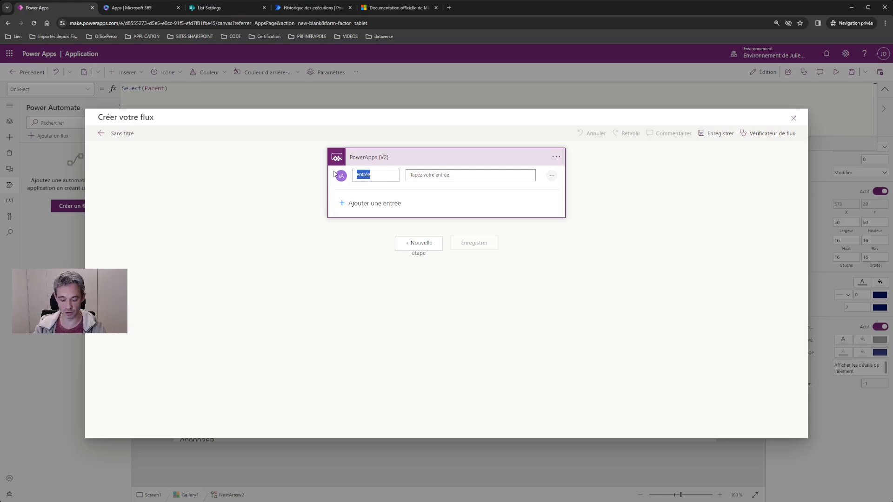
type("Texte")
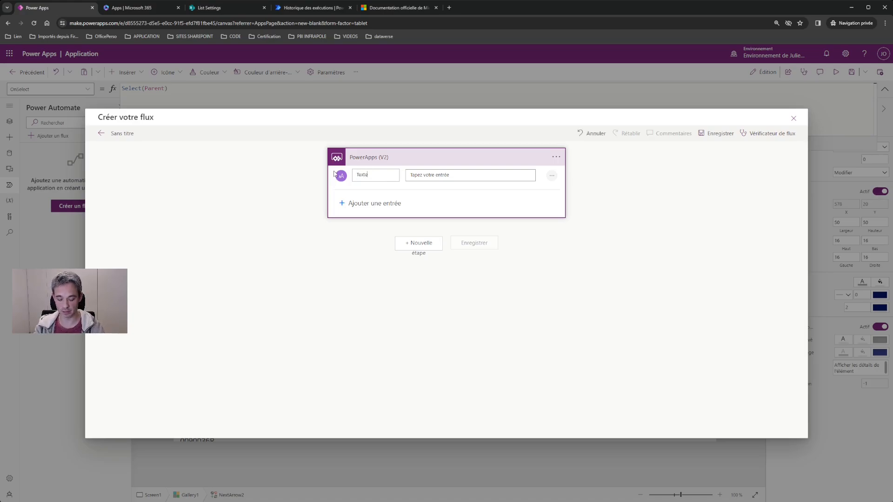
type("JSON")
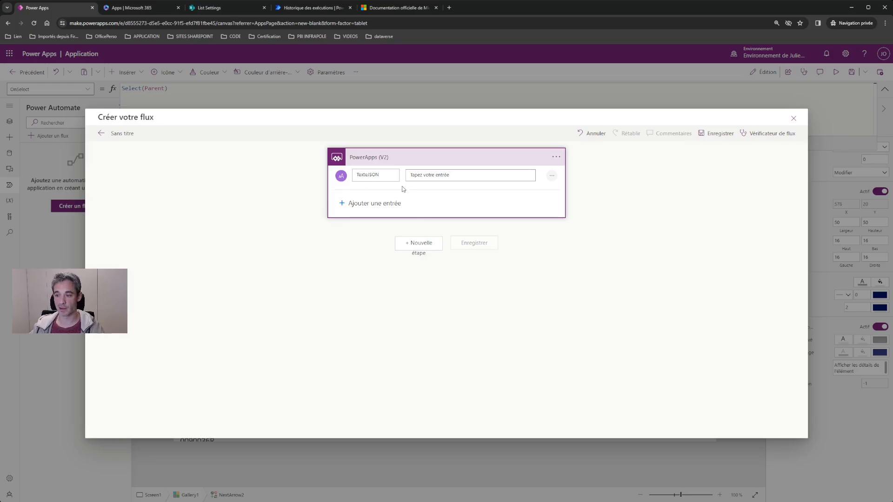
Add an "Initialiser la variable" action as the next step after the PowerApps (V2) trigger
left_click(415, 246)
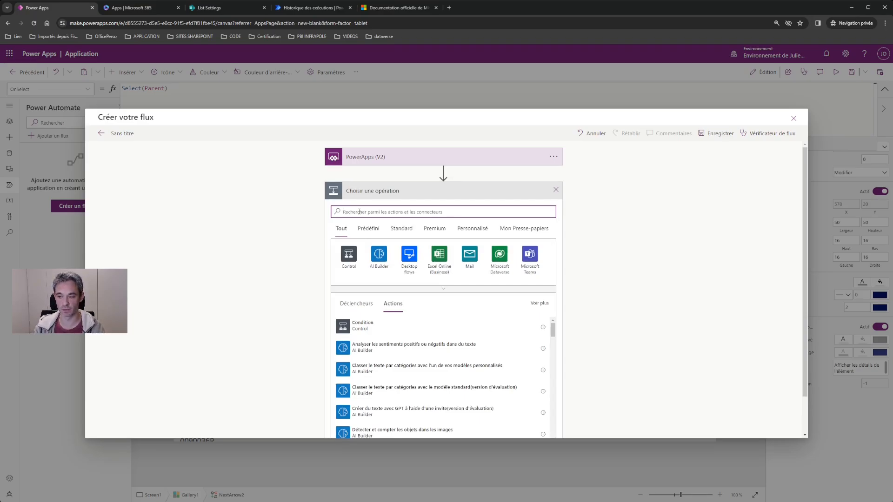
type("In")
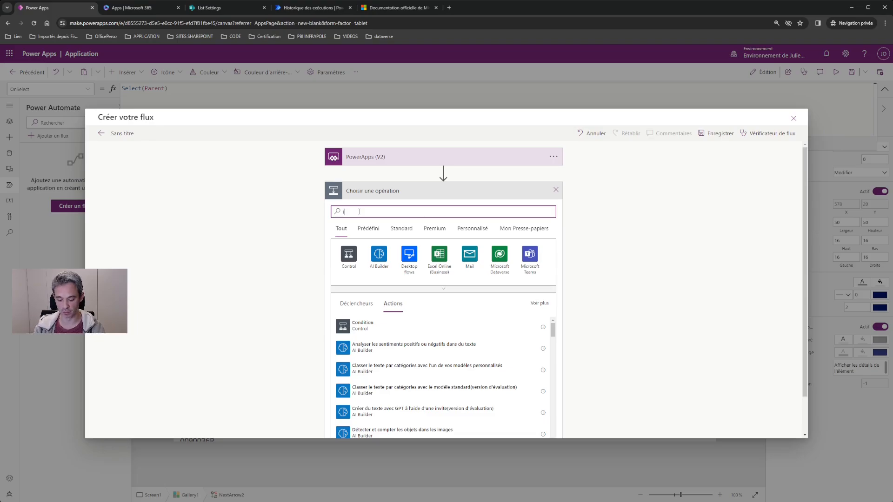
type("itialiser")
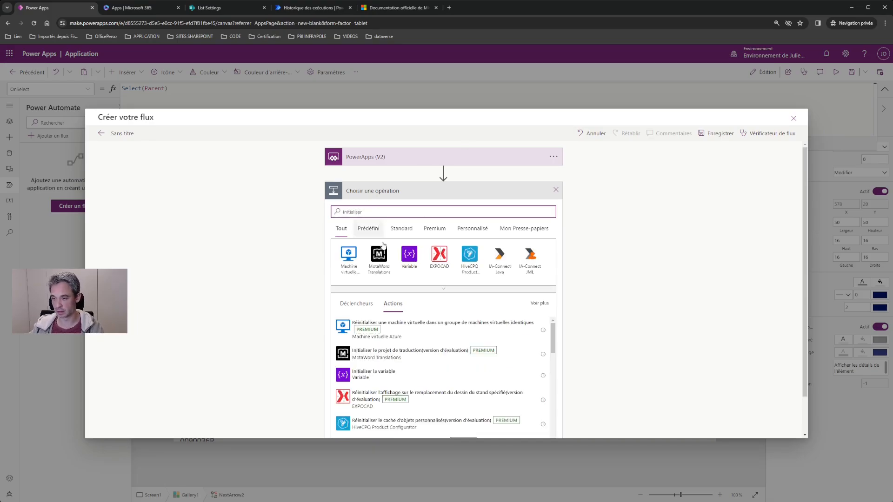
left_click(368, 375)
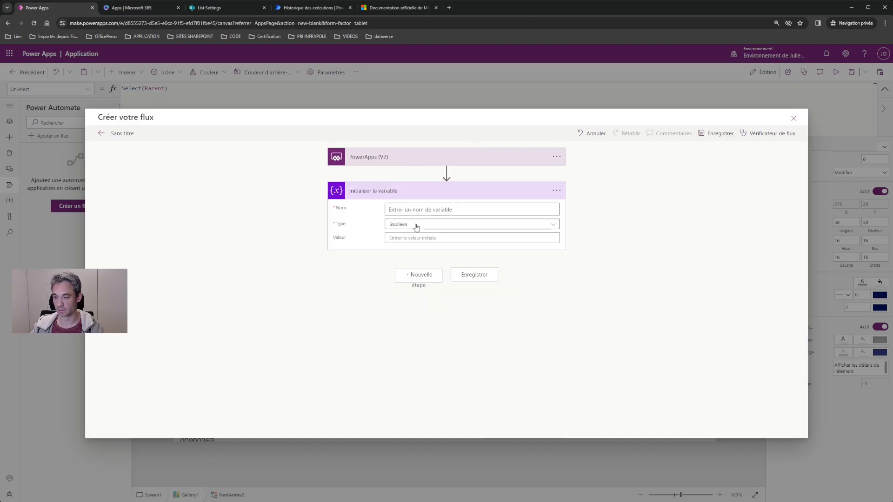
Define the variable as type Chaîne, named TEST, with the dynamic content TexteJSON as its value, and save the flow
left_click(393, 225)
left_click(394, 282)
left_click(402, 211)
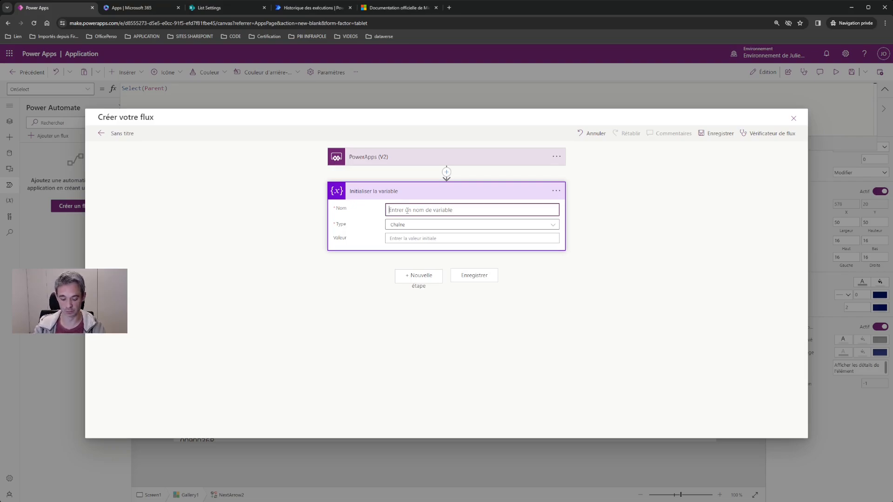
type("TEST")
left_click(465, 238)
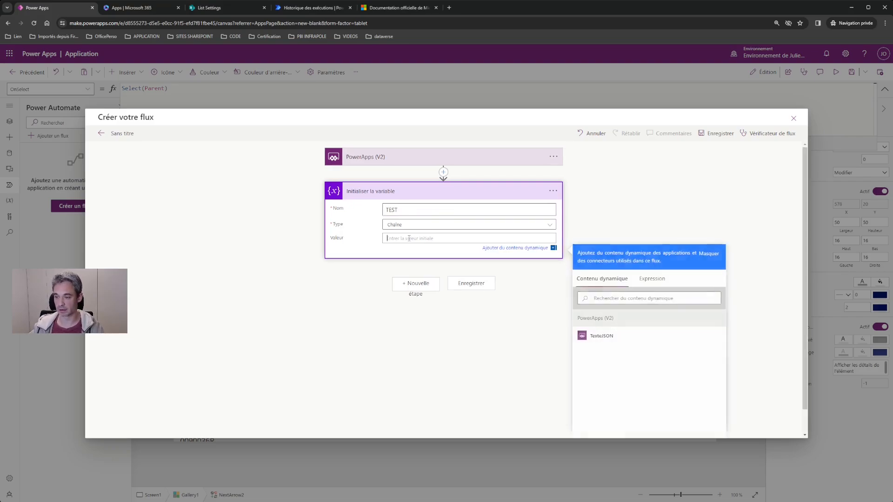
left_click(602, 338)
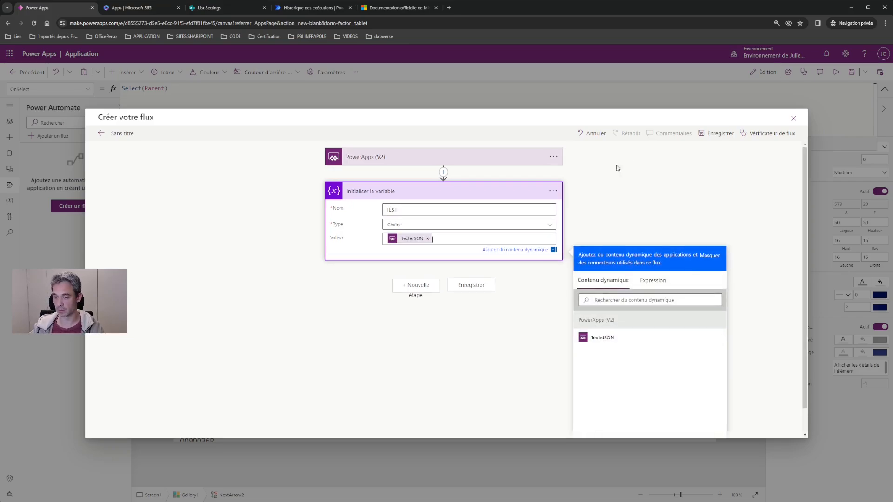
left_click(470, 286)
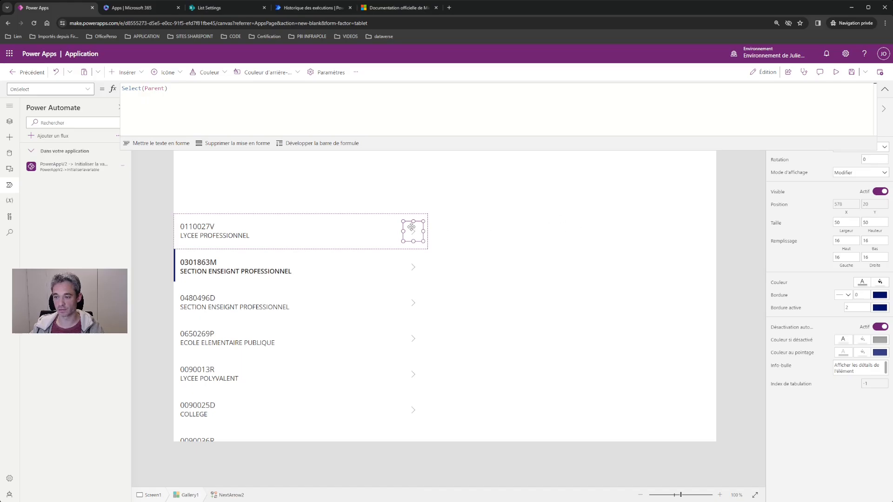
Append ;;UpdateContext({}) after Select(Parent) in the OnSelect formula of the gallery's arrow icon
left_click(203, 88)
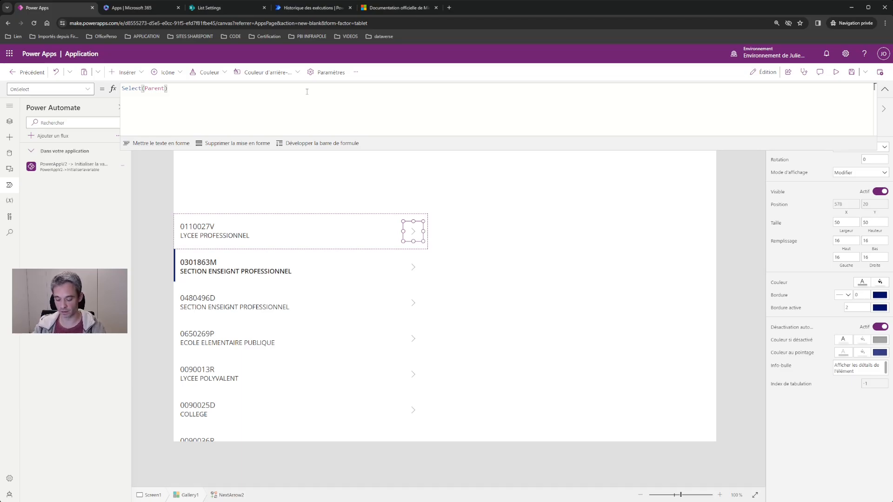
type(";;")
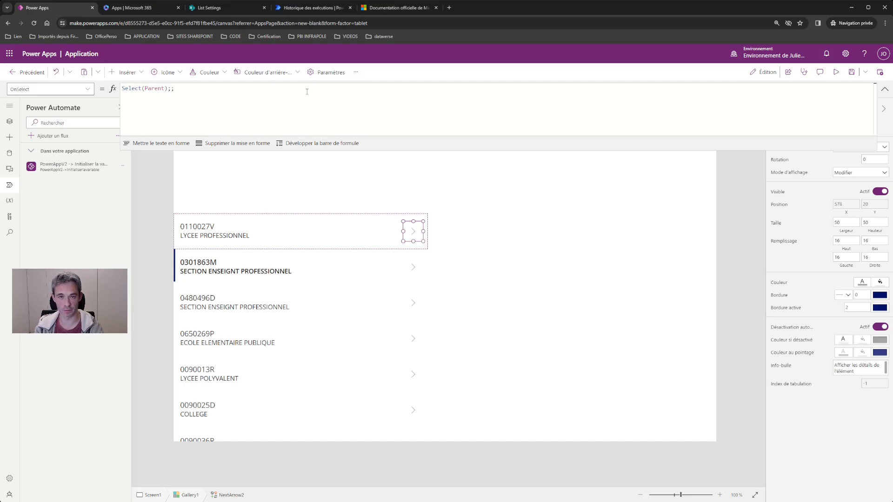
type("Up")
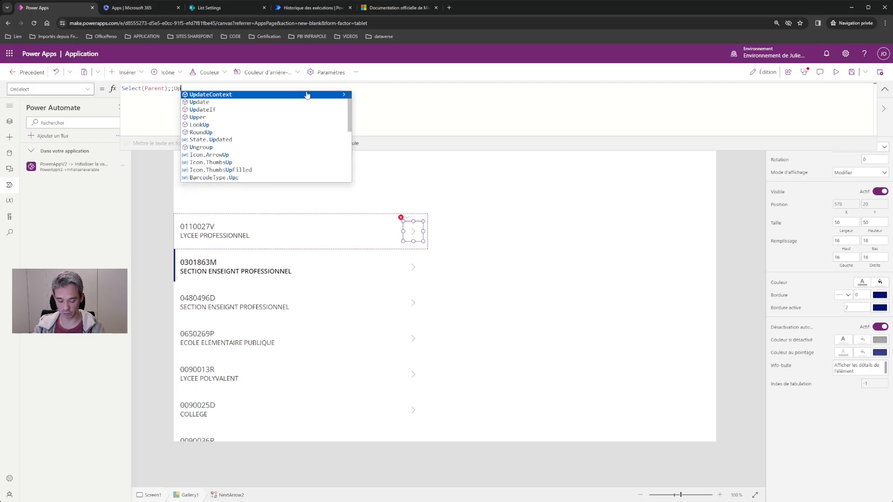
type("da")
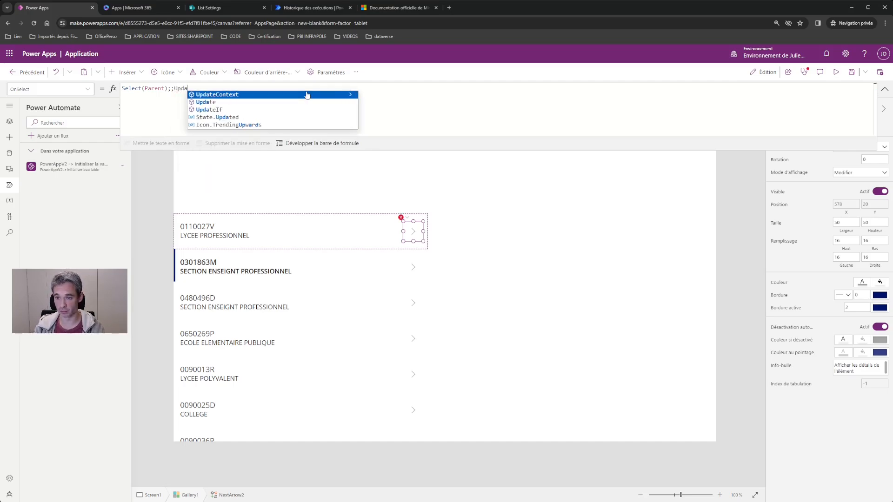
left_click(307, 94)
type("({})")
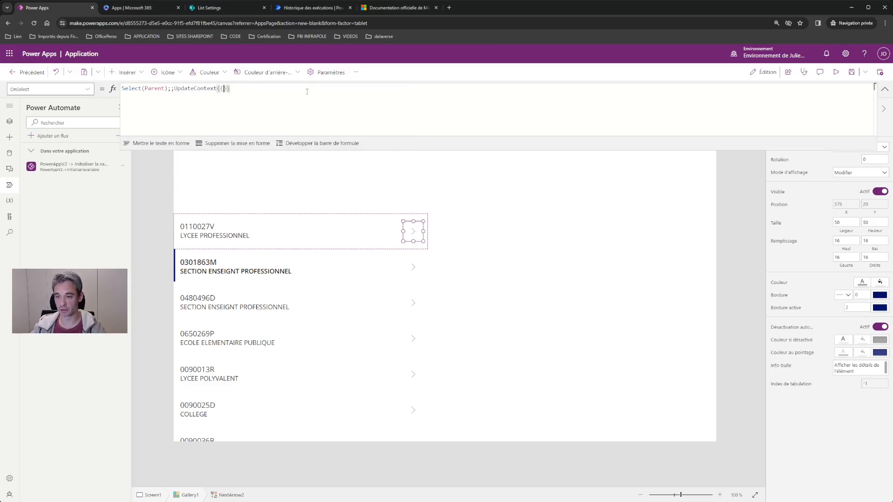
Declare the context variable uc_enregistrement, followed by a colon, inside the braces of UpdateContext
key("Left")
key("Left")
type("uc_enre")
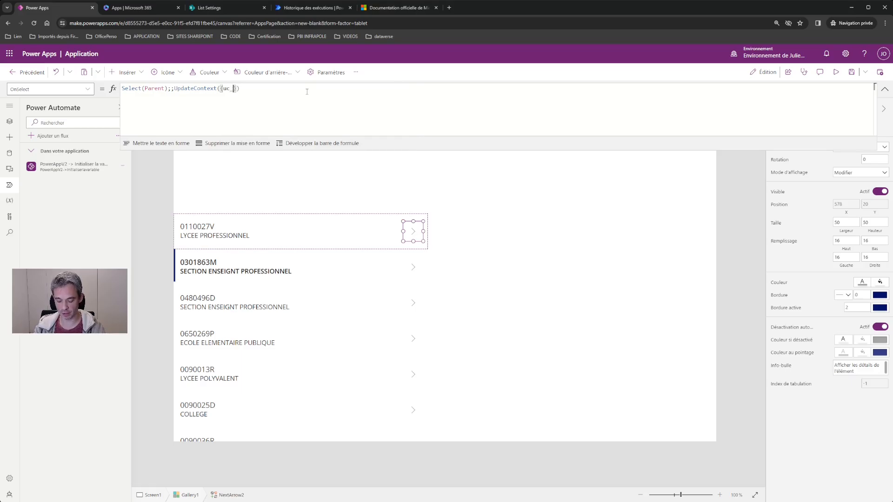
type("giste")
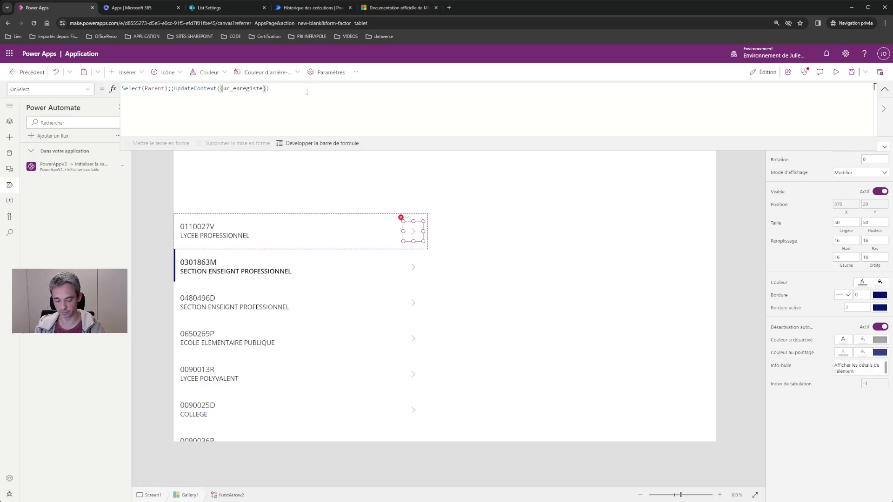
type("ement")
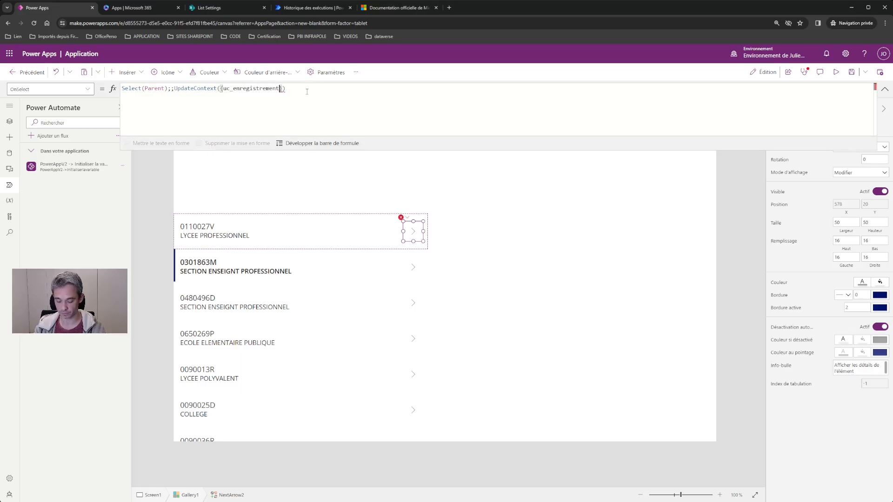
type(":")
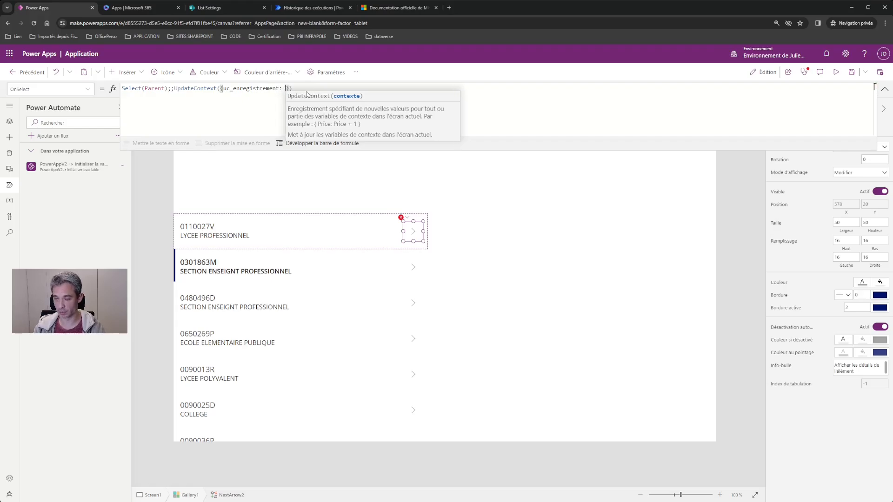
key("BackSpace")
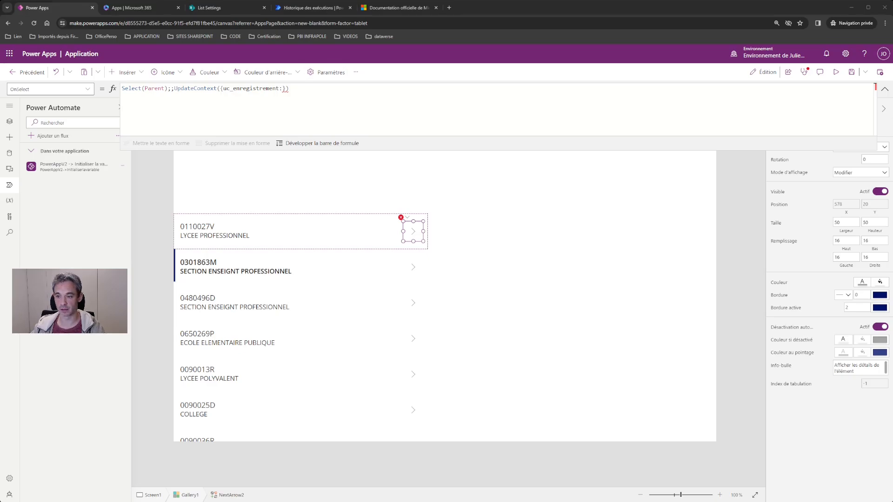
Give uc_enregistrement a JSON() expression containing a nested ShowColumns() call
left_click(368, 108)
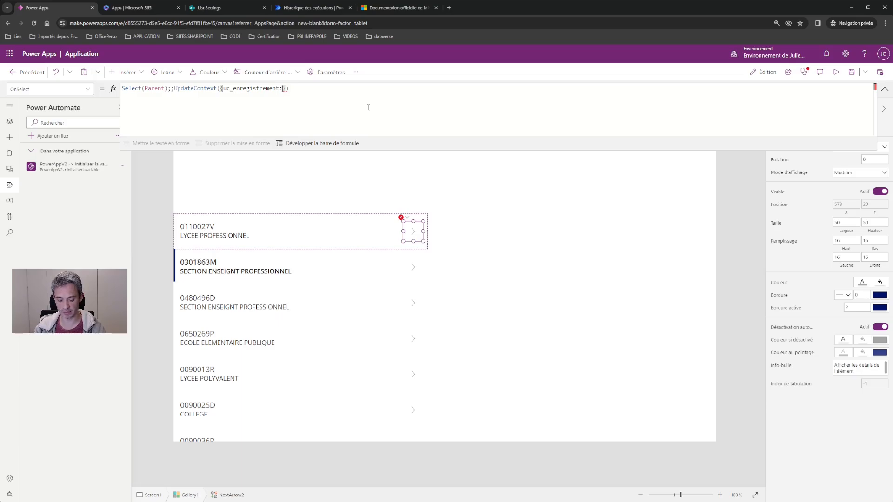
type("JSON(")
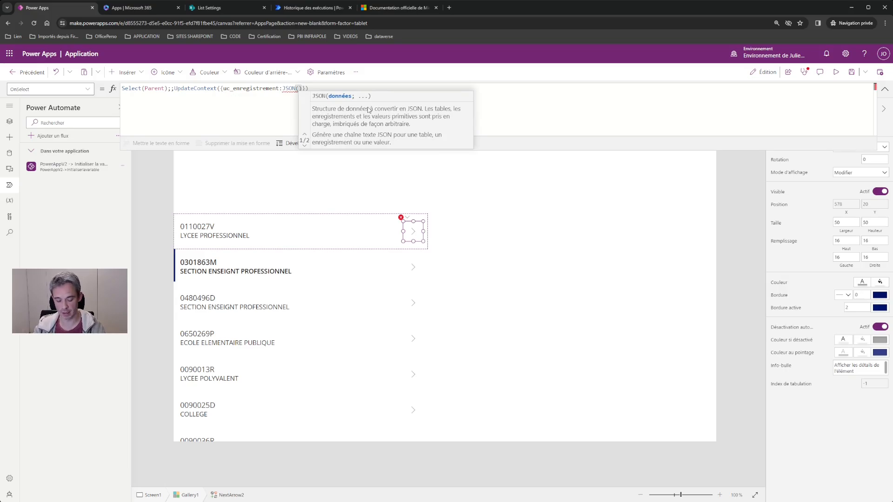
type("ShowC ol")
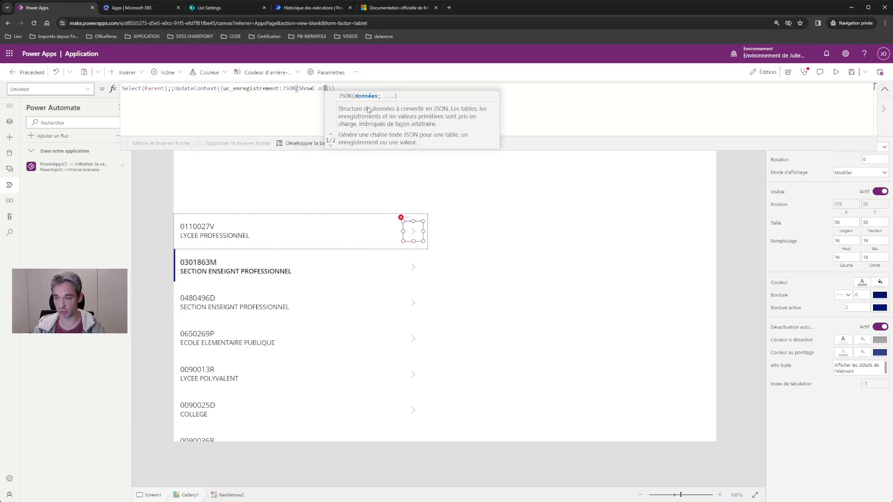
key("BackSpace")
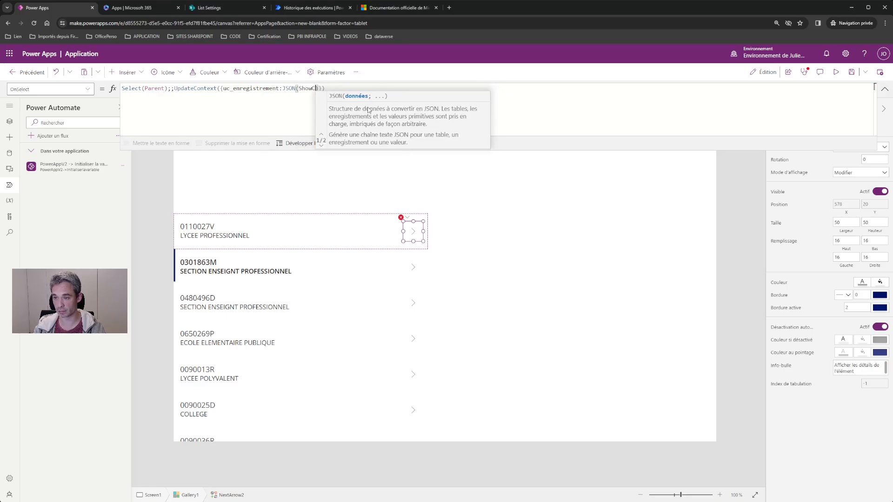
type("olumns(")
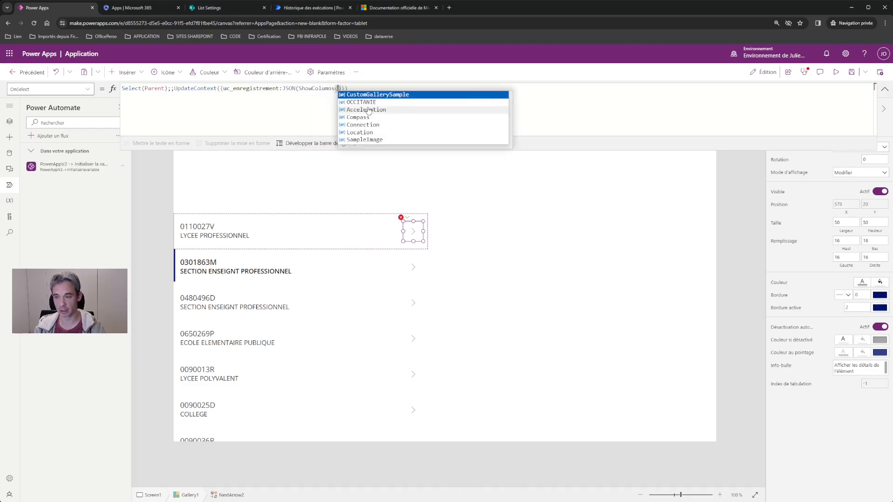
type(")")
key("Left")
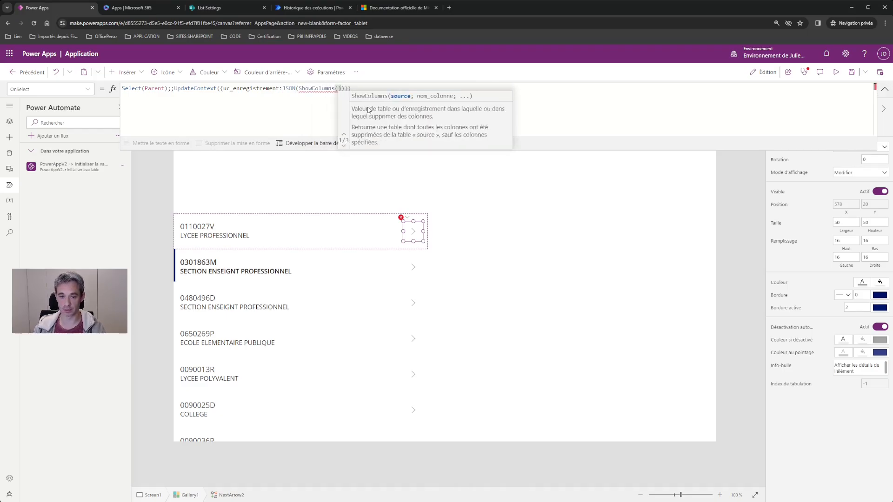
Give ShowColumns the source ThisItem and the column names "ID" and "Title", separated by semicolons
type("ThisItem")
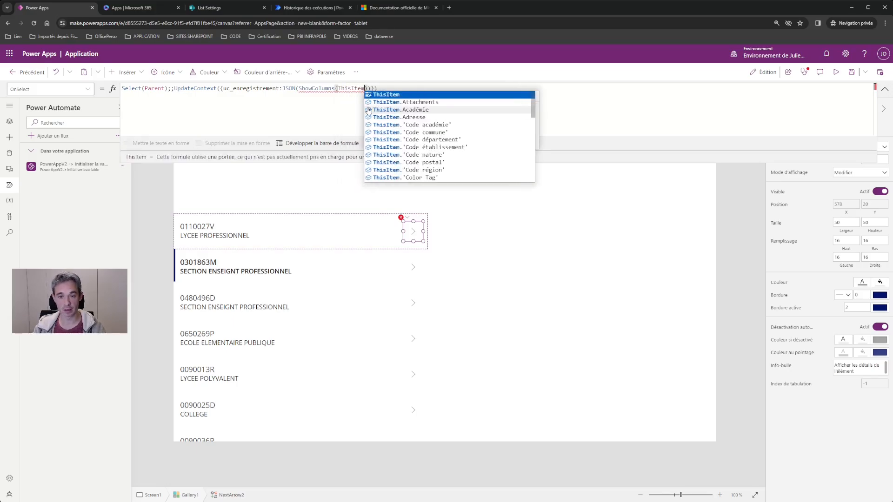
type(";")
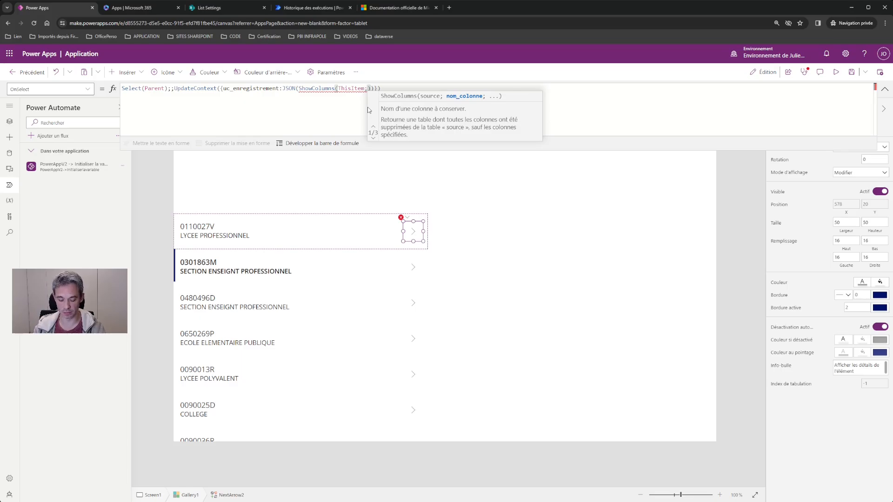
type("\"ID\"")
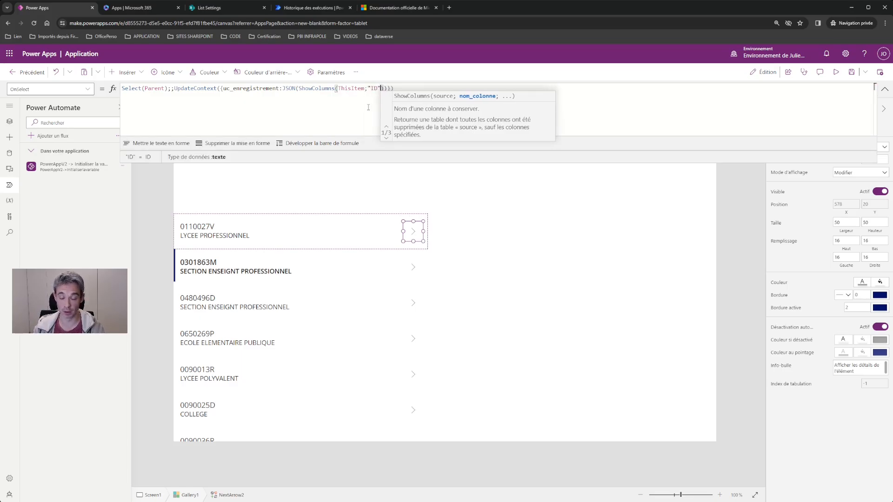
type(";\"")
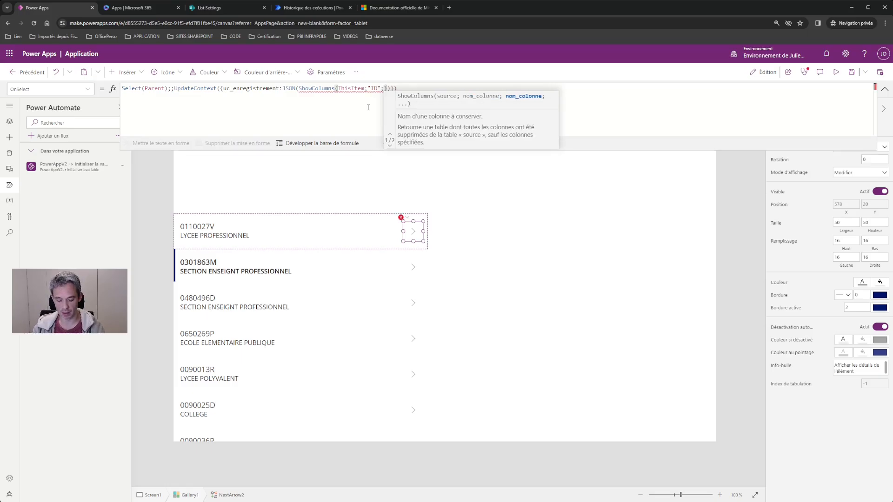
type("Title\"")
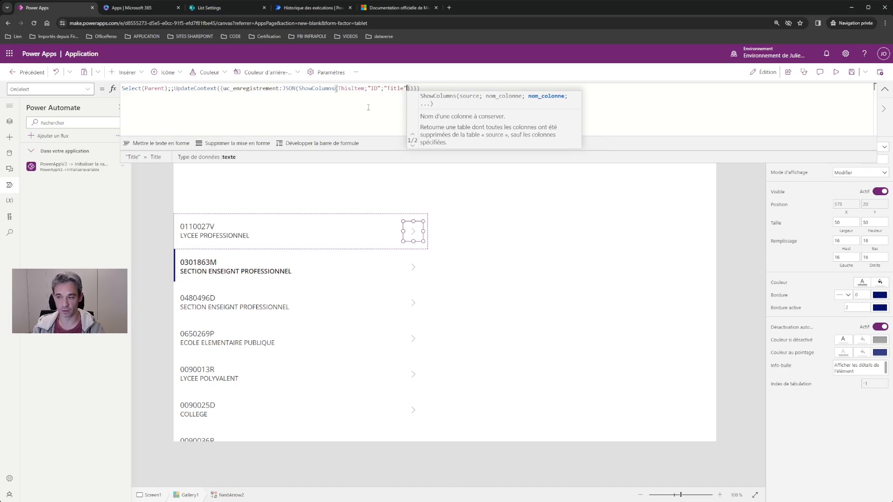
type(";")
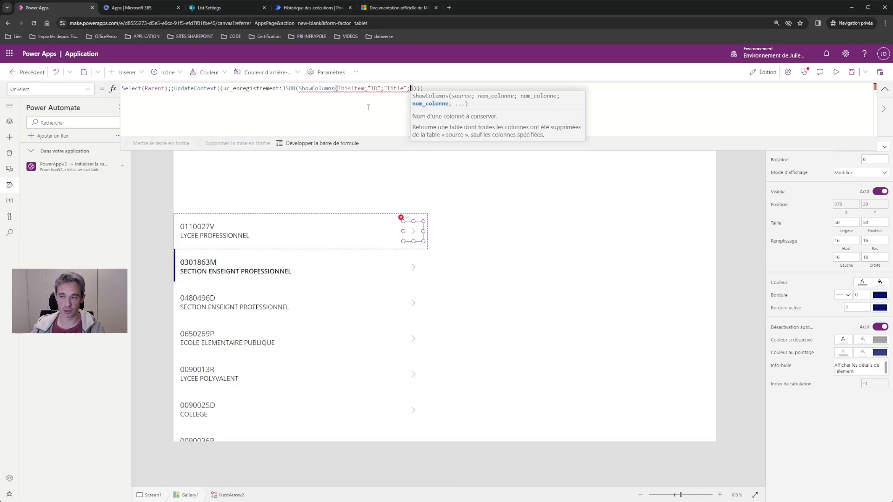
Switch to the OCCITANIE list settings in SharePoint and look up the internal name of the Dénomination principale column in its edit page's URL
left_click(233, 7)
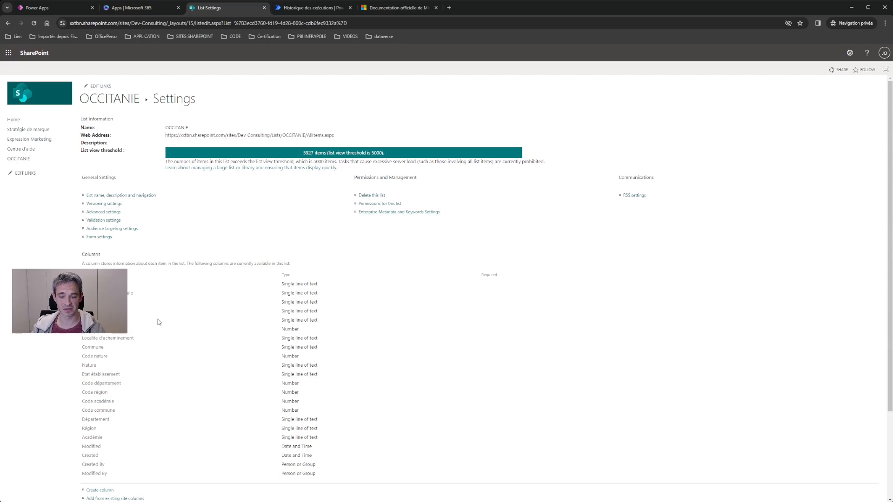
left_click(122, 293)
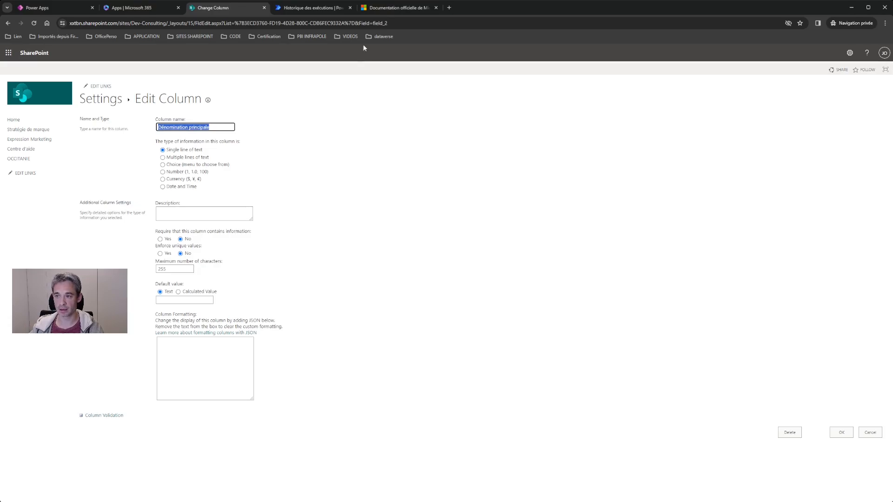
left_click(385, 23)
key("End")
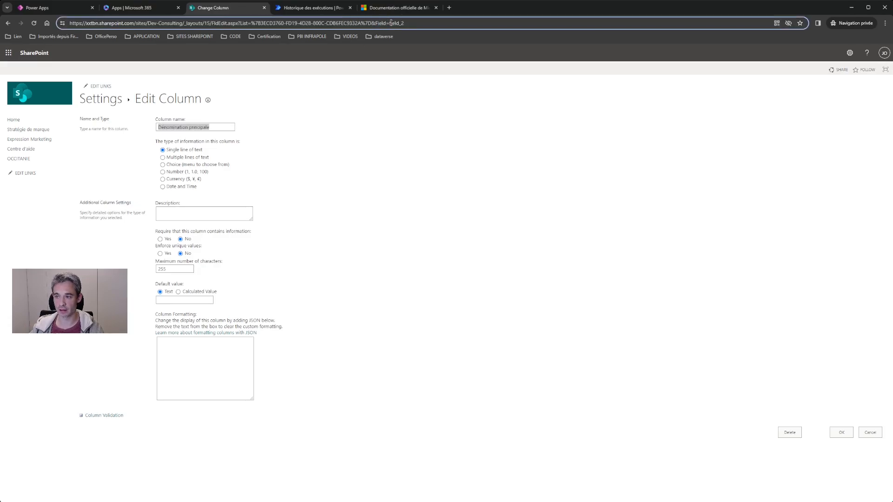
double_click(390, 22)
left_click(416, 24)
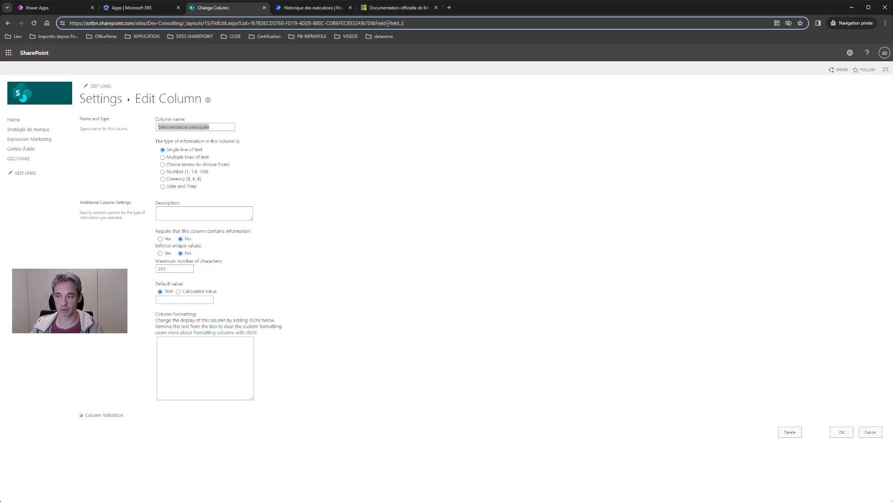
left_click_drag(389, 23, 405, 22)
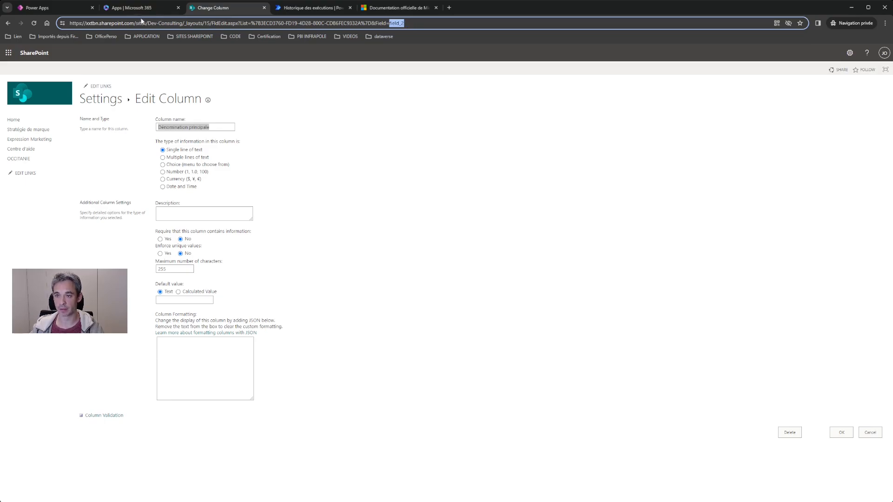
Switch back to Power Apps and add "field_2" as the third column name in ShowColumns
left_click(66, 8)
type("\"ID\";\"Title")
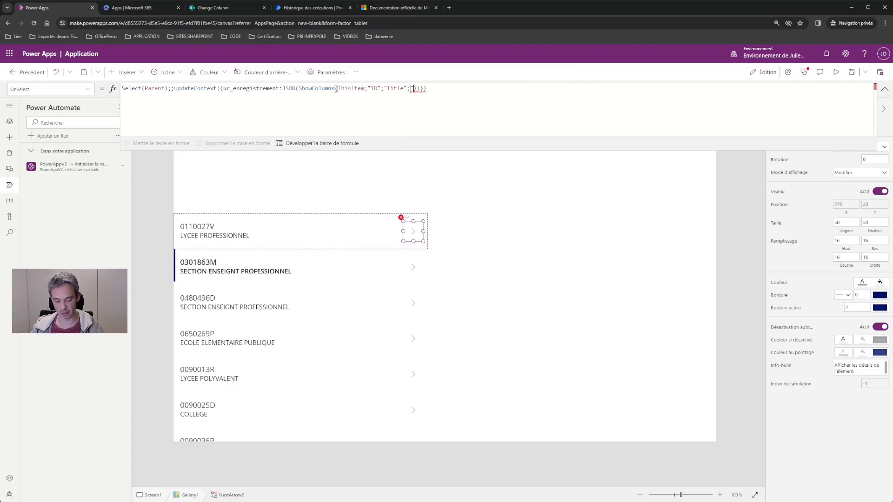
type("field_2\"")
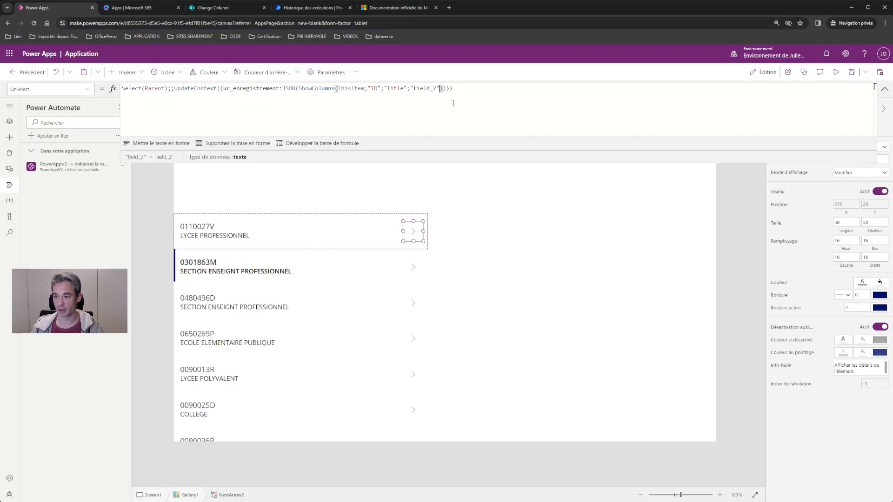
Add the column names "field_4" and "field_9" to the ShowColumns call after "field_2"
type(";")
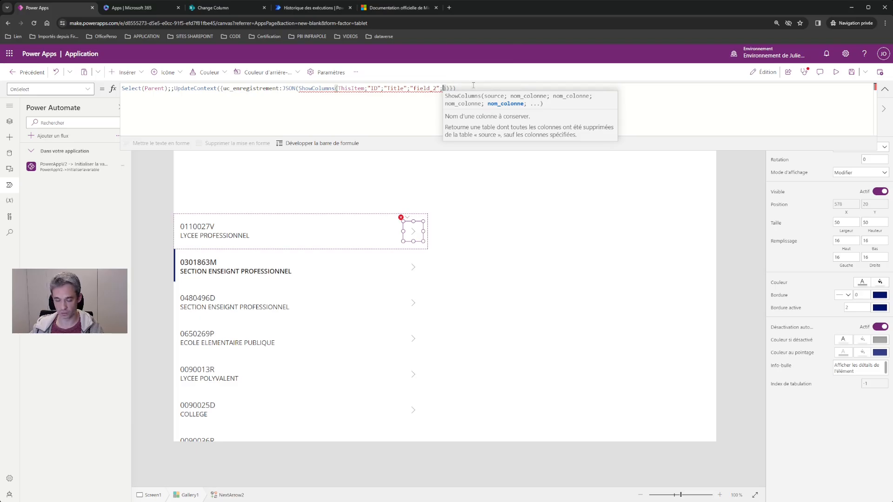
type("\"field_2")
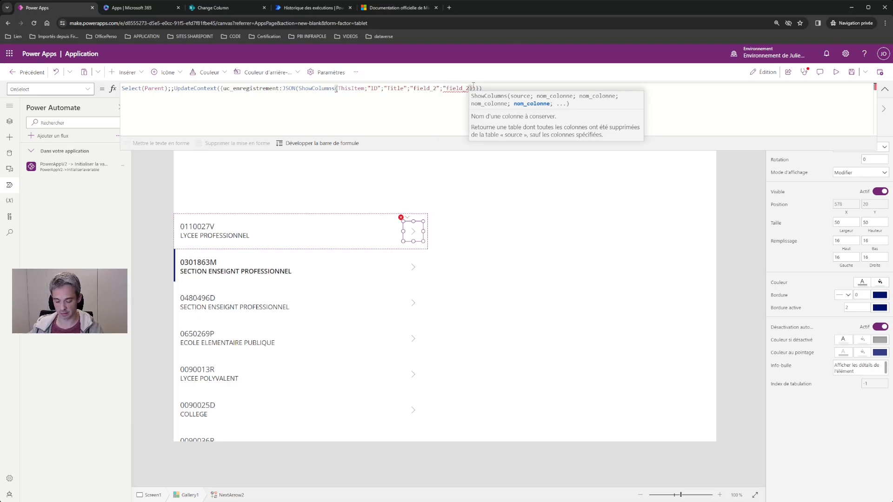
type("4\"")
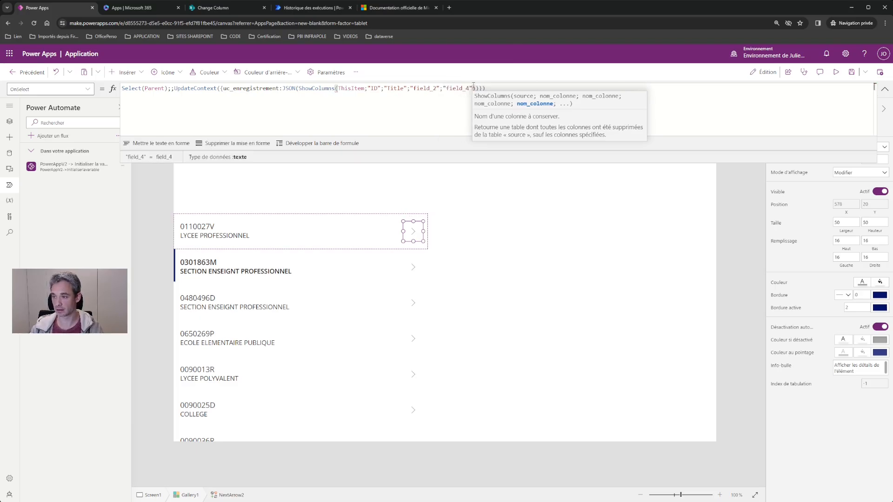
type(";")
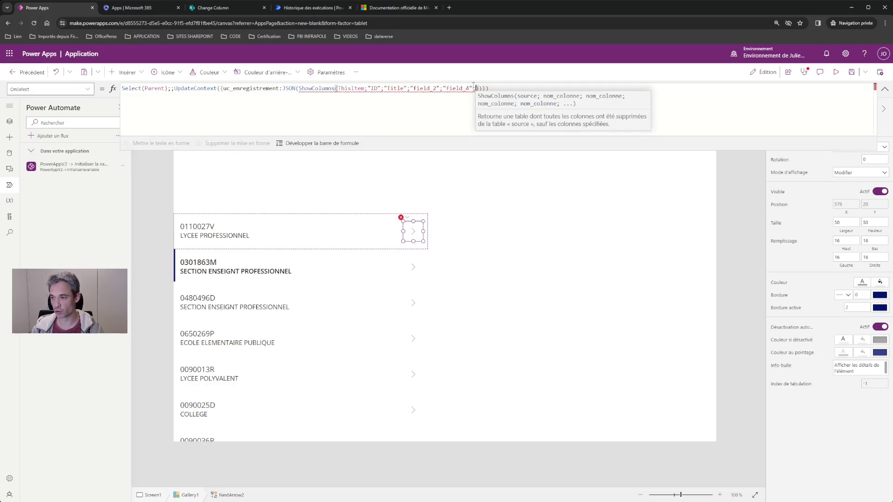
type("\"")
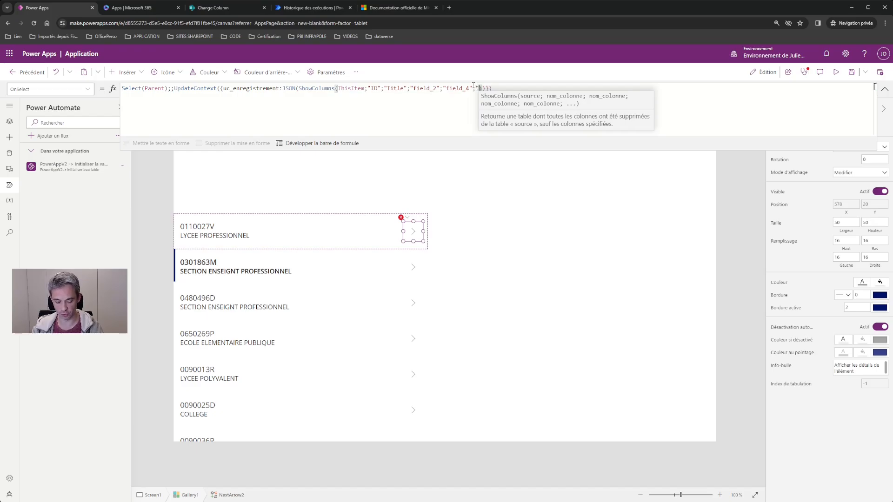
type("field_")
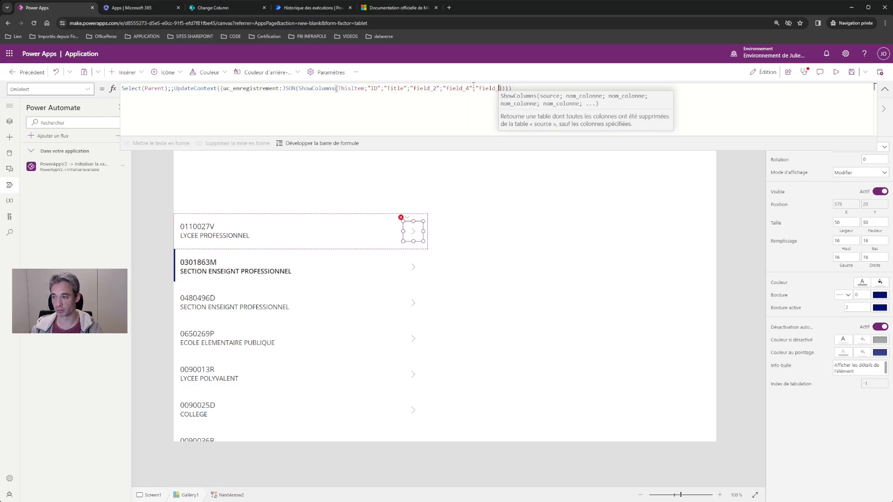
type("9\"")
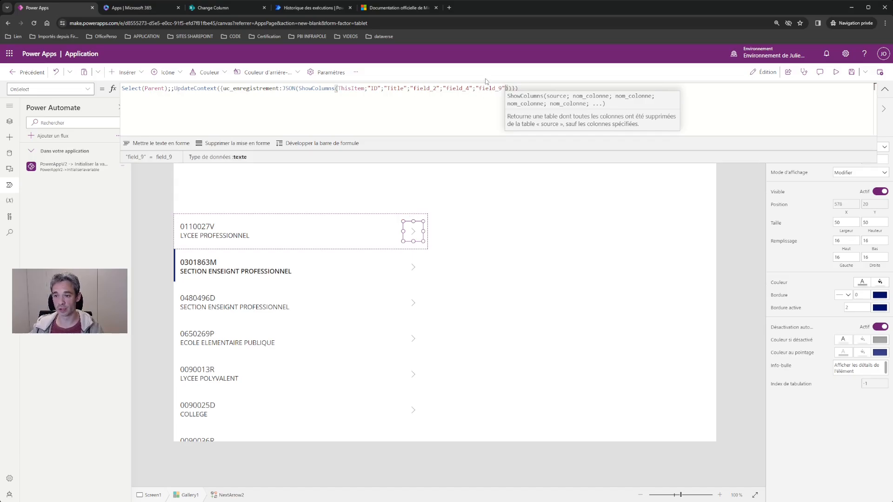
Add JSONFormat.IndentFour as the format argument of the JSON function, after the ShowColumns call
left_click(533, 85)
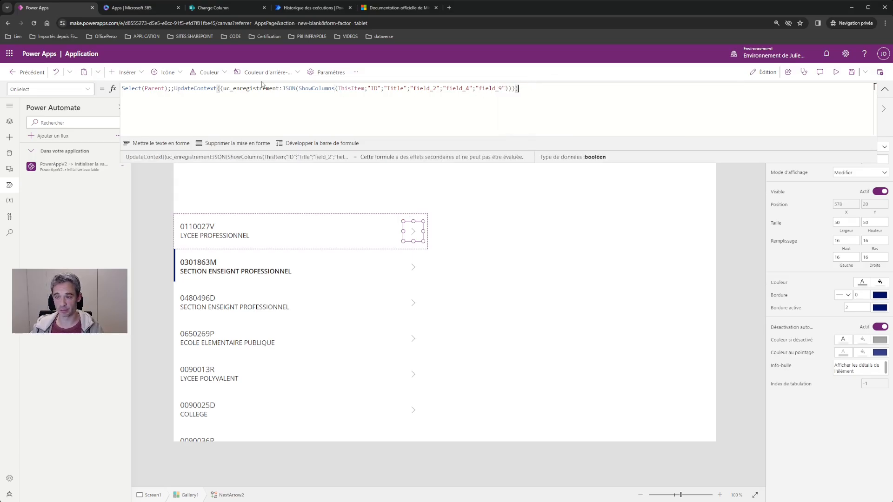
key("Left")
key("Left")
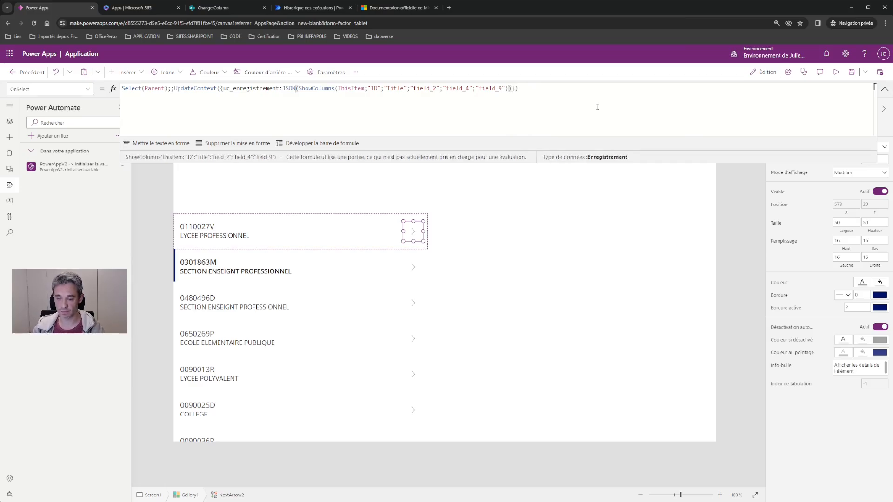
type(";")
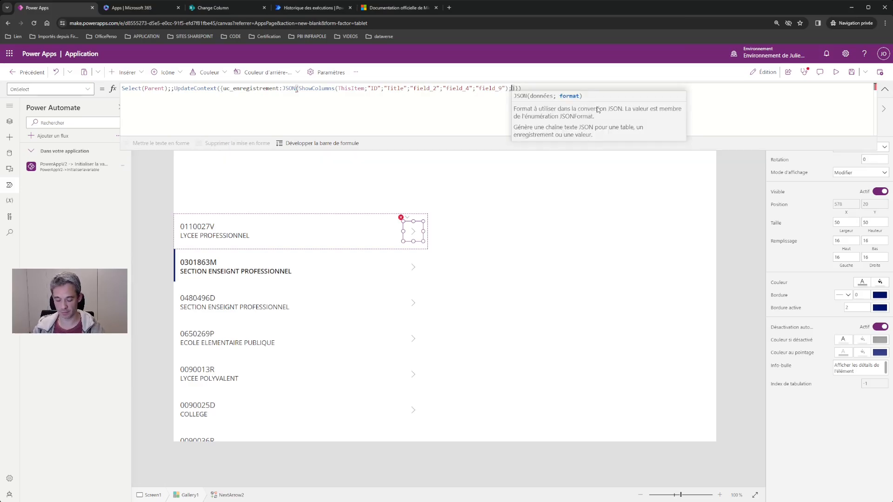
type("JSON")
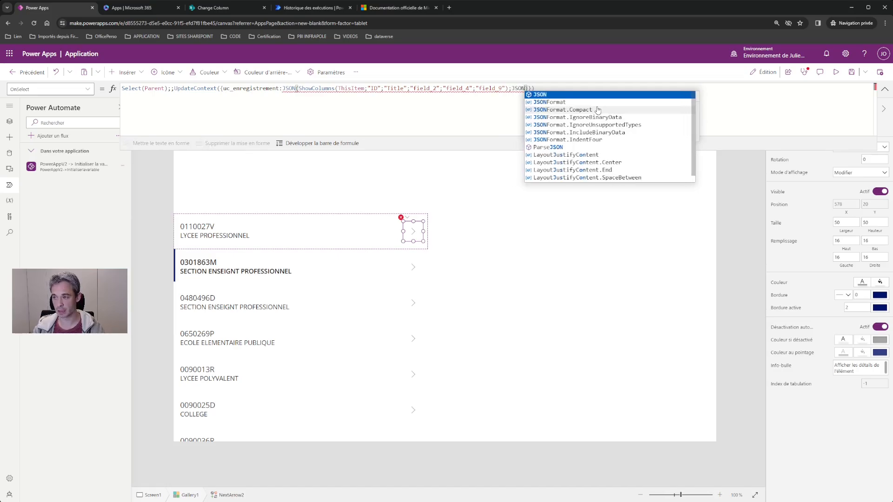
type("Forma")
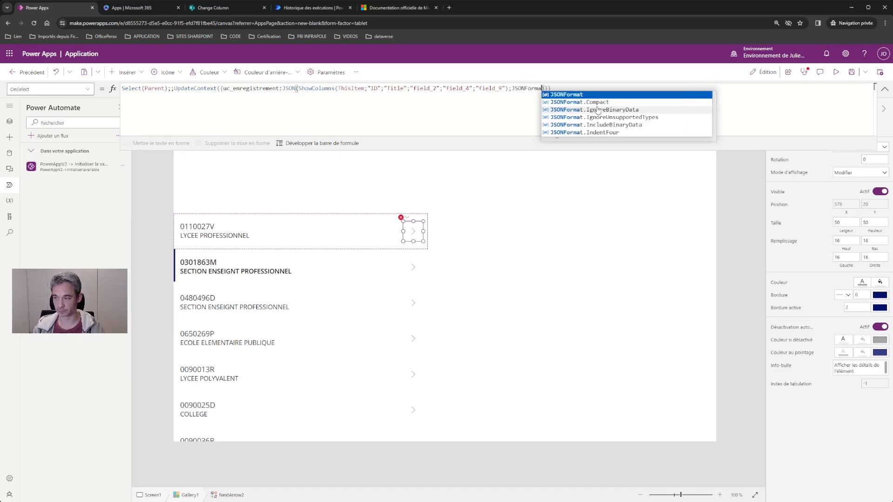
type("t.")
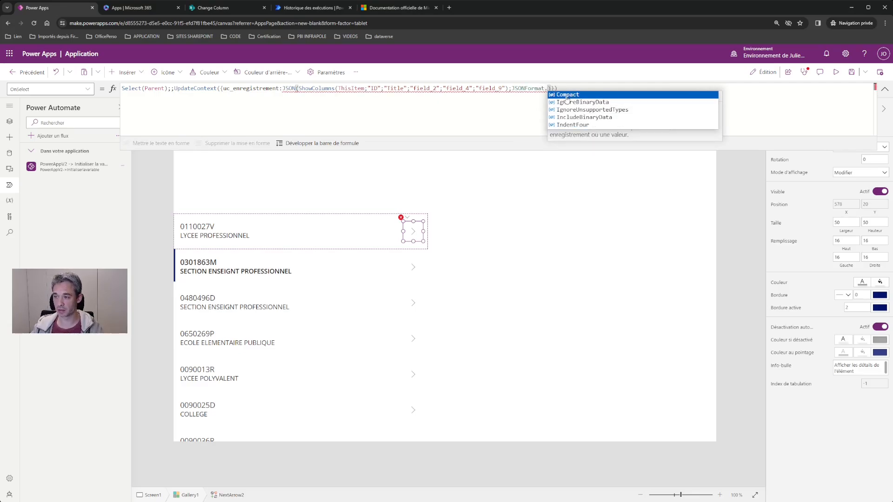
left_click(570, 125)
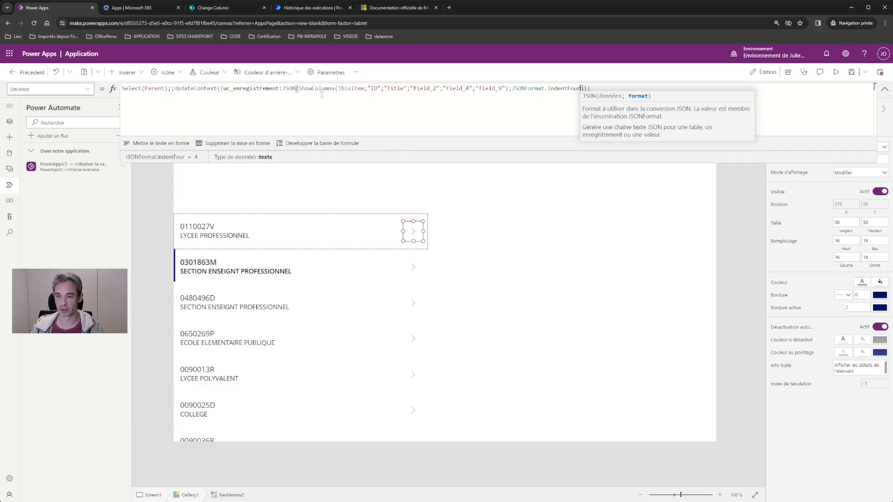
Add a ";;" separator after the UpdateContext call and reference the flow 'PowerAppV2->Initialiserlavariable' in the formula
left_click(222, 89)
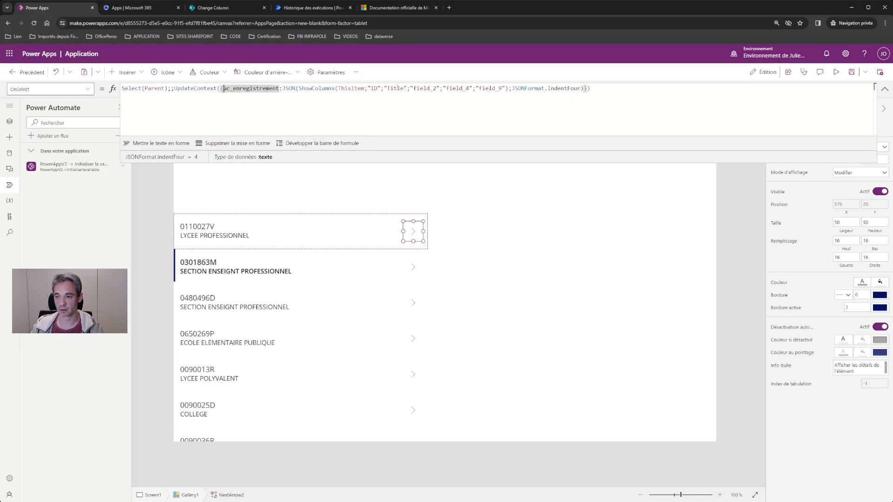
left_click(616, 90)
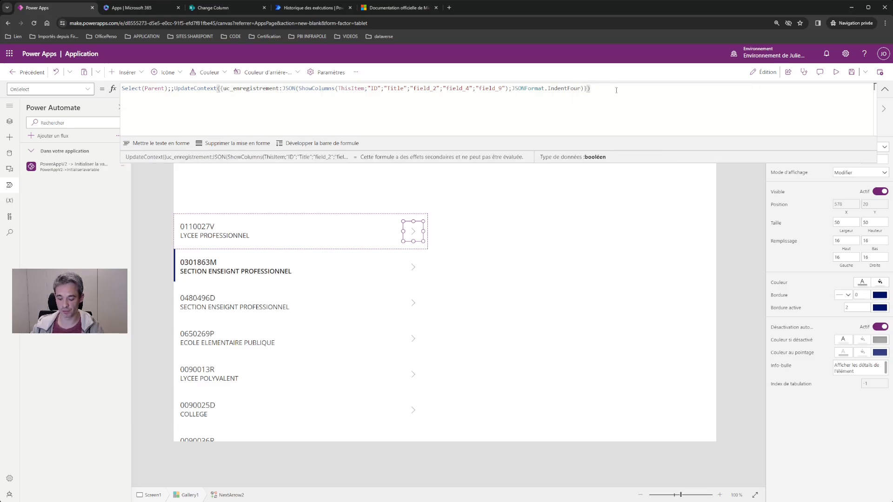
type(";;")
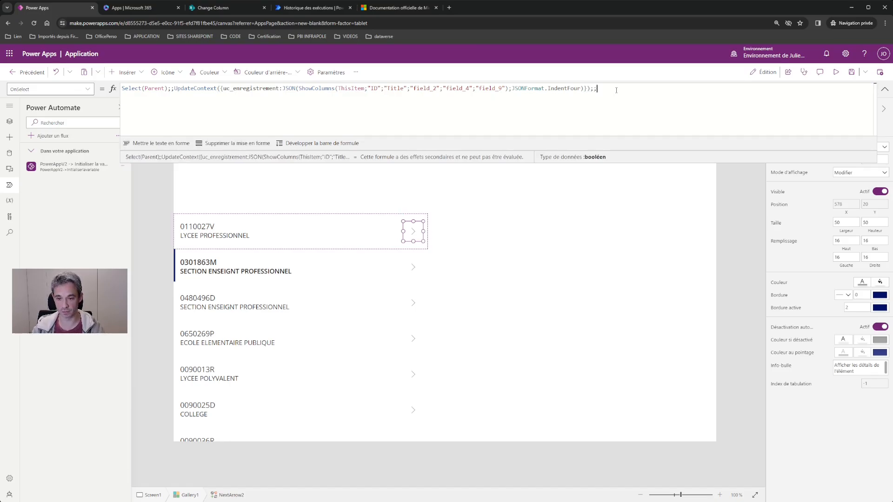
type("''Power")
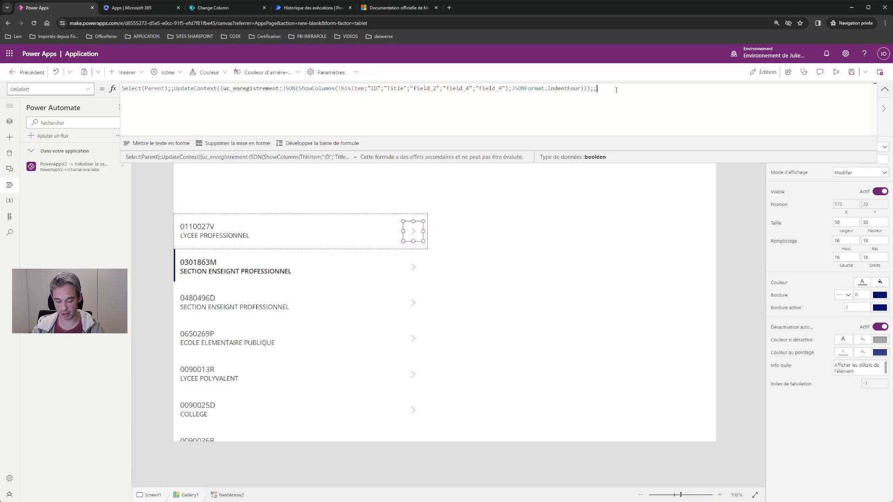
type("App")
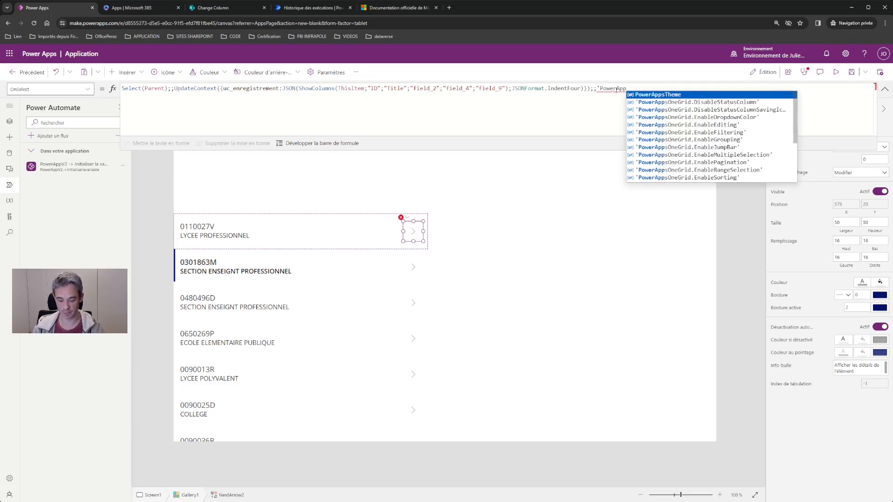
type("V2")
key("Tab")
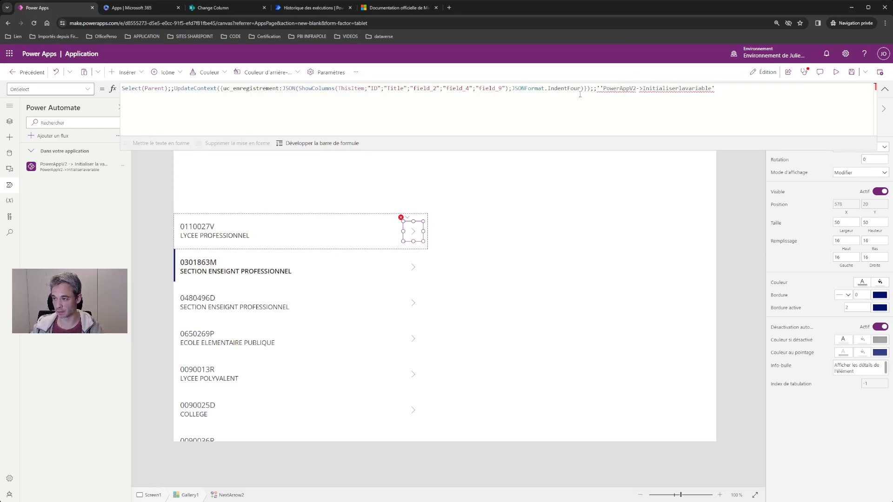
left_click(599, 88)
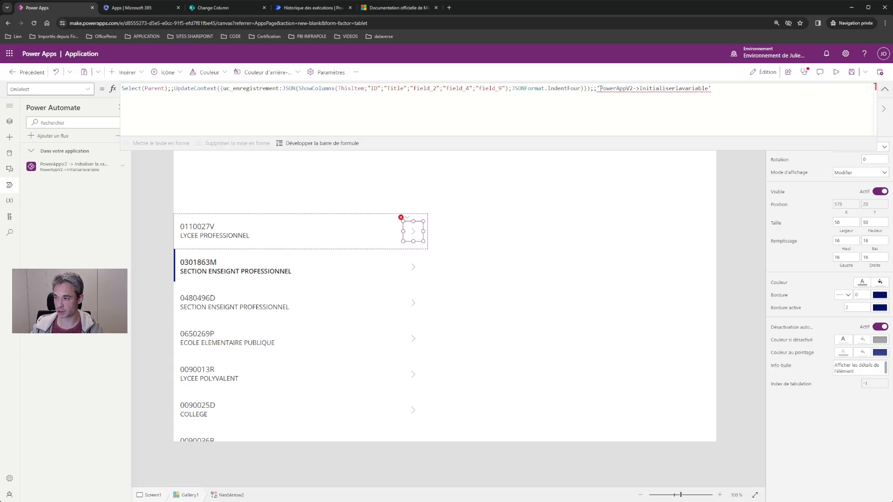
Call the flow's Run method with uc_enregistrement as its argument to complete the OnSelect formula
left_click(726, 86)
type(".")
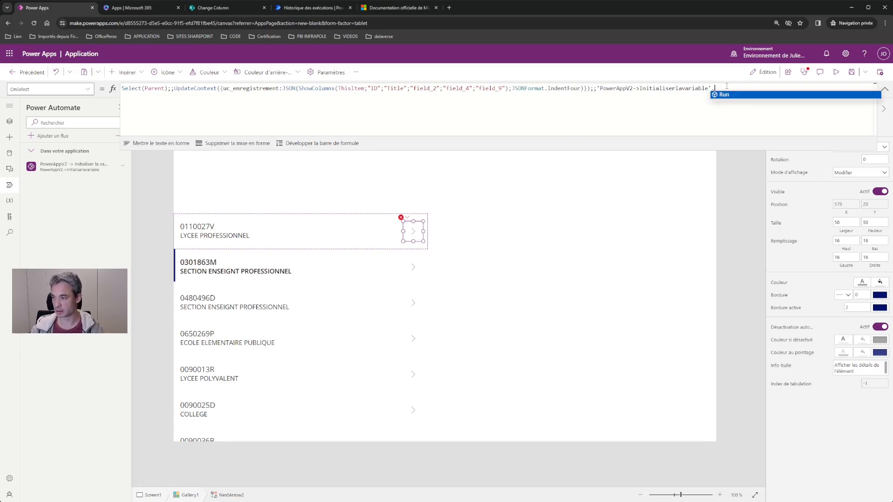
type("Run(uc_enregistrement")
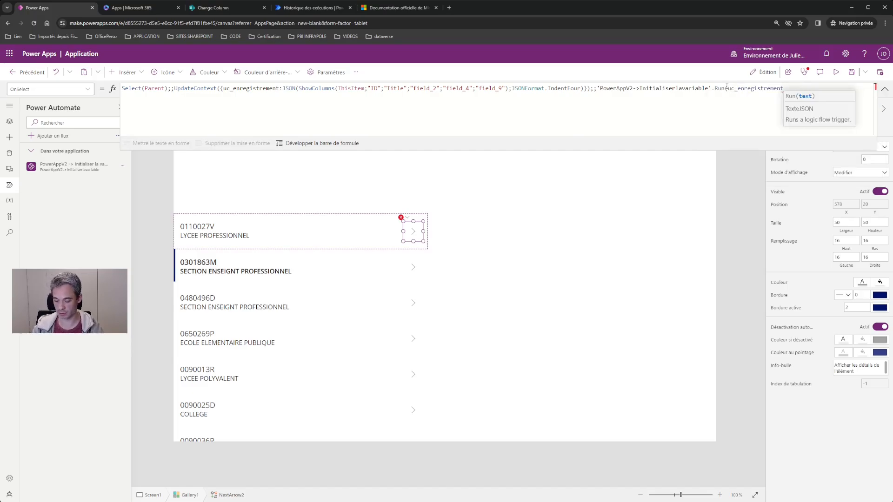
type(")")
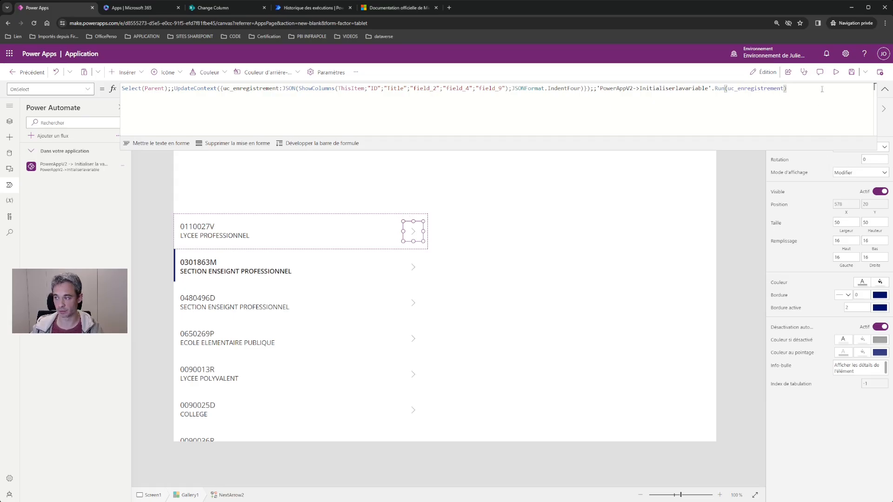
Preview the app and trigger the arrow of record 0110027V, and exit the preview with its tip set not to show again
left_click(836, 73)
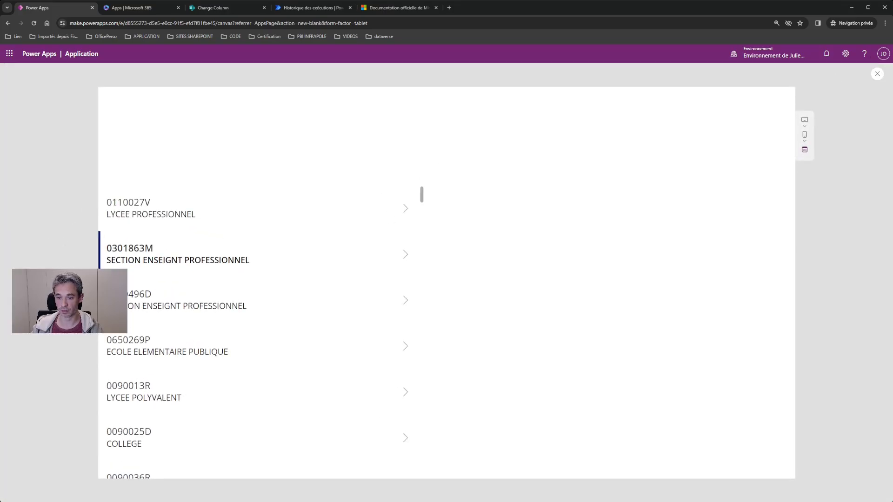
left_click(408, 206)
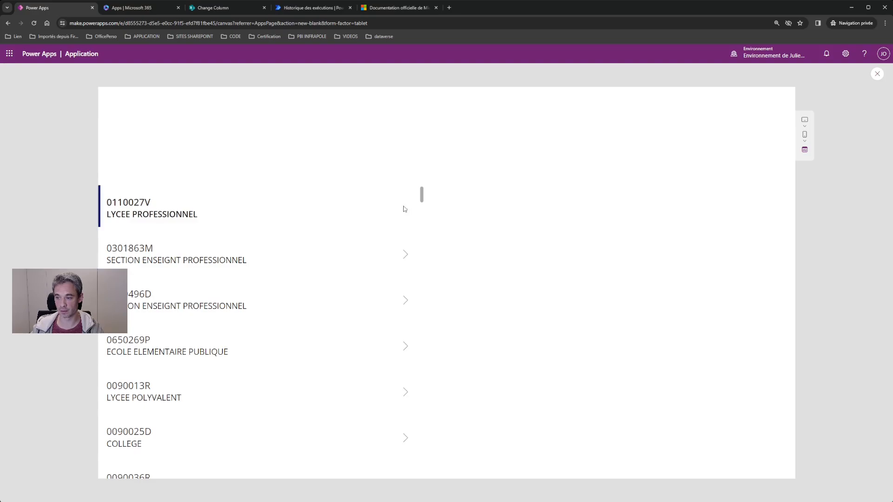
left_click_drag(157, 205, 107, 202)
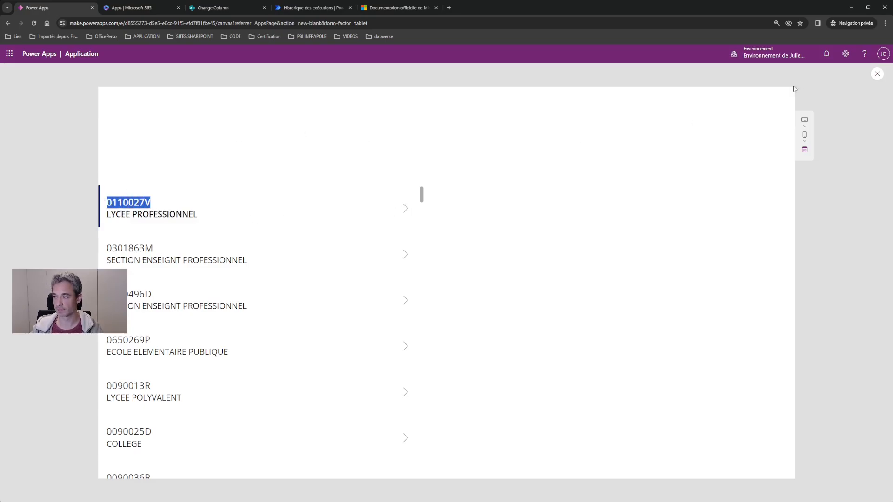
left_click(878, 76)
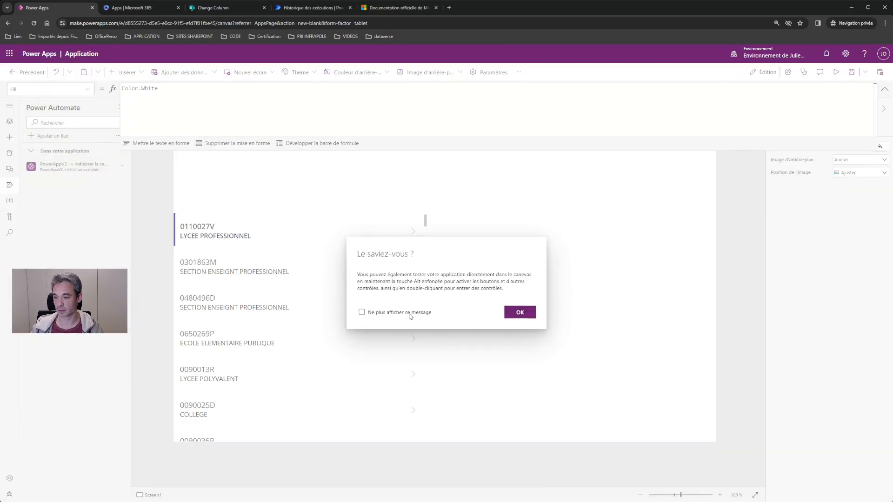
left_click(361, 312)
left_click(520, 312)
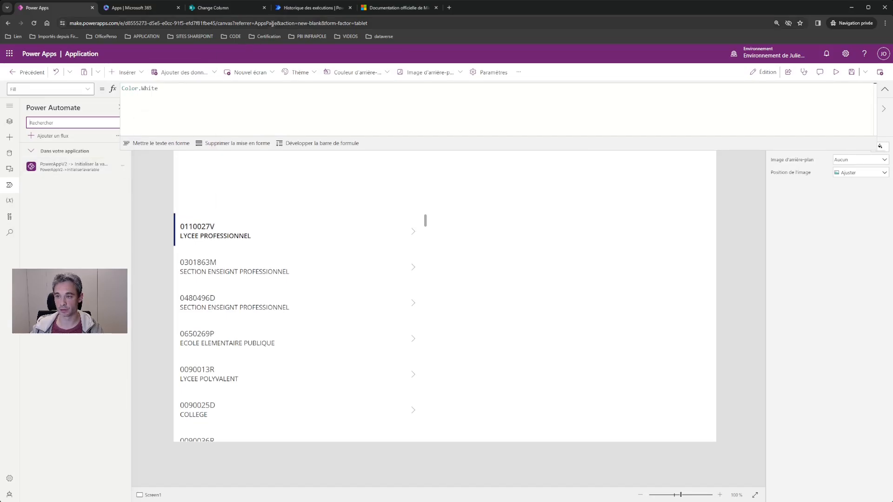
Switch to Power Automate and examine the PowerApps (V2) trigger's inputs and outputs in the open run
left_click(296, 9)
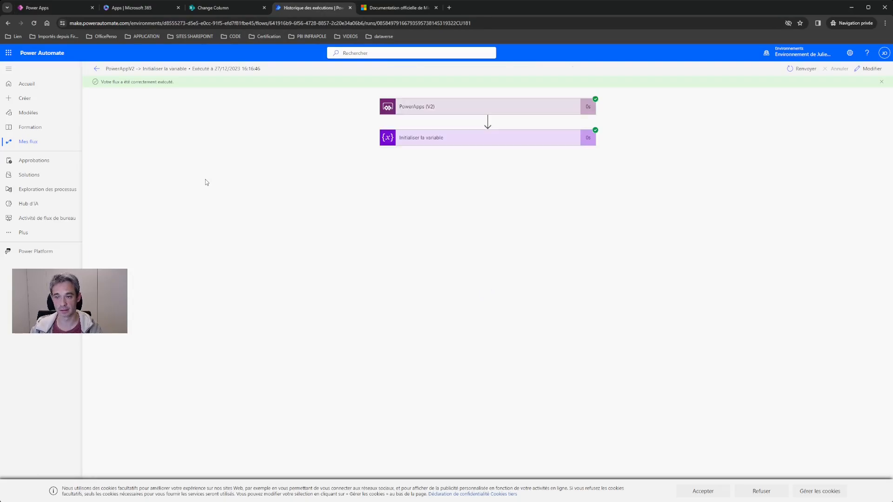
left_click(486, 107)
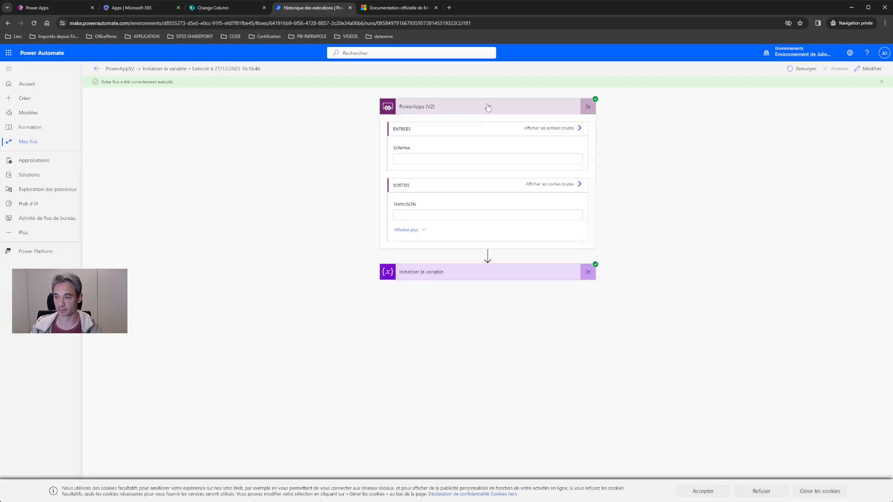
Switch back to Power Apps, open the flow PowerAppV2 -> Initialiser la variable for editing, and expand its Initialiser la variable action
key("ctrl+1")
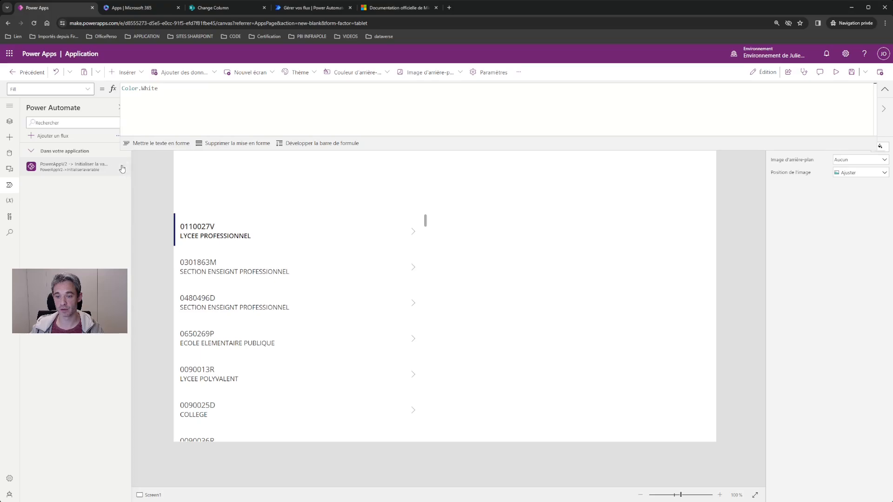
left_click(122, 168)
left_click(139, 182)
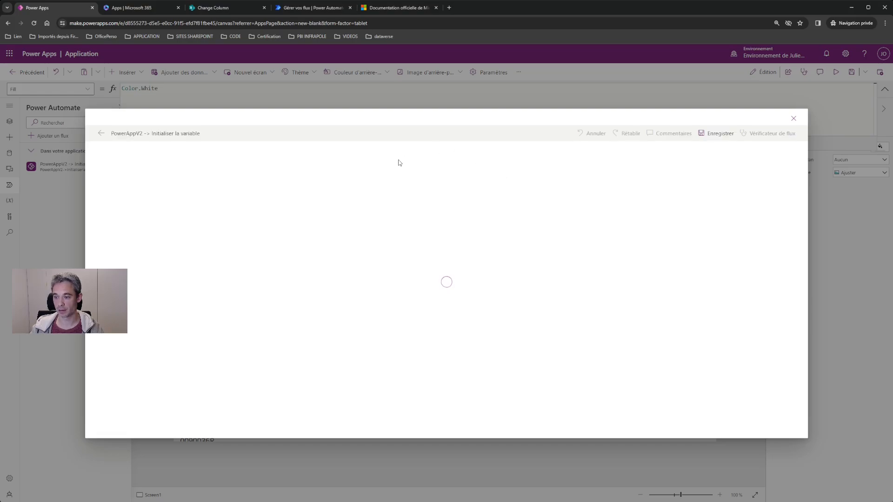
left_click(445, 192)
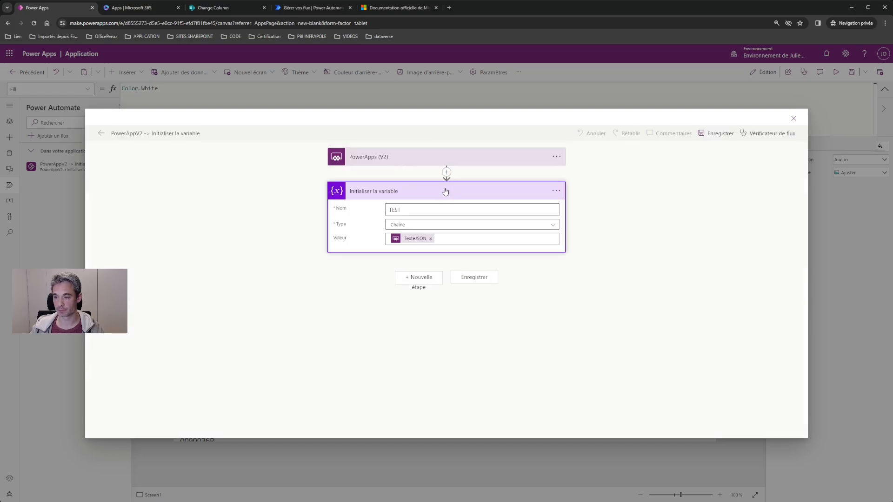
Insert an Analyser JSON action between the PowerApps (V2) trigger and Initialiser la variable, with TexteJSON as its Contenu
left_click(446, 173)
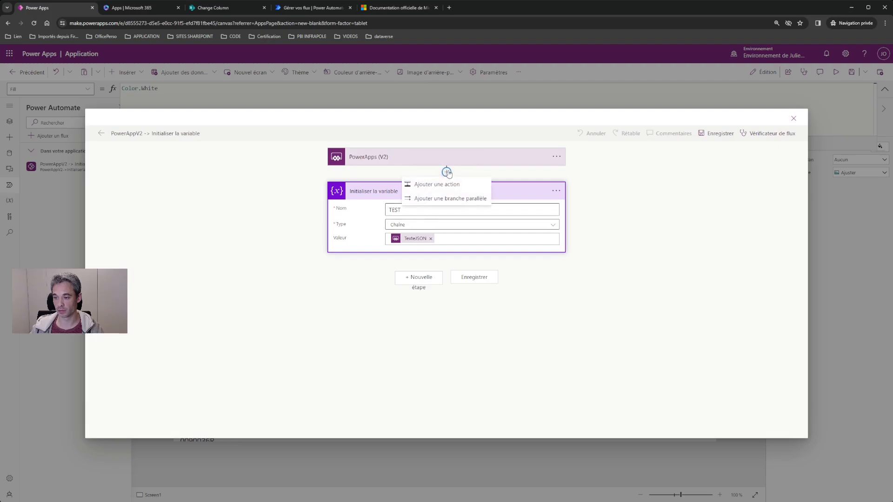
left_click(433, 182)
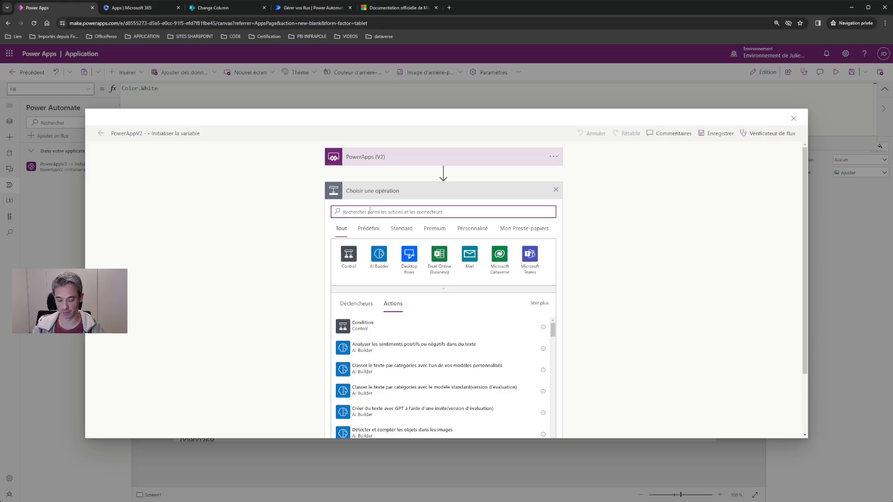
type("JSON")
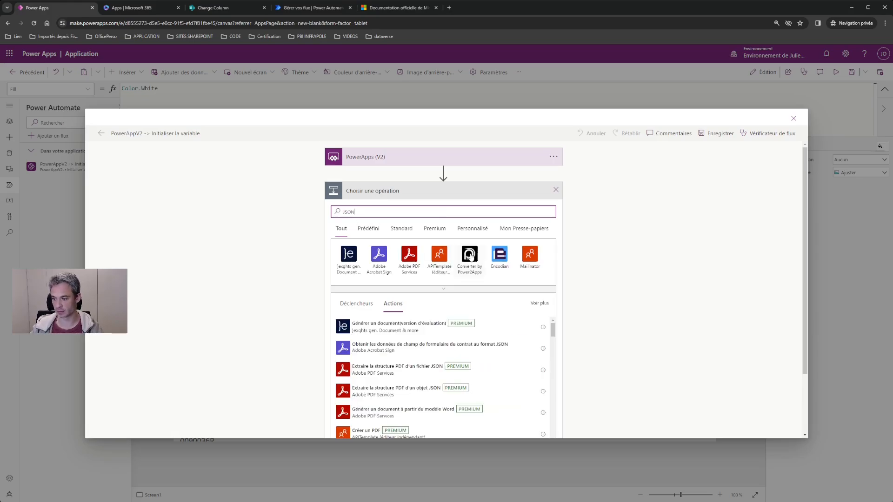
key("ctrl+a")
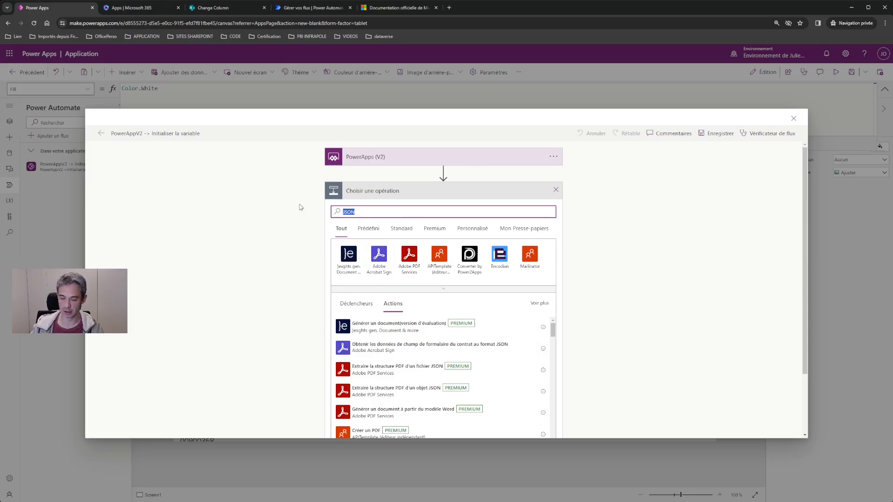
type("Analyser")
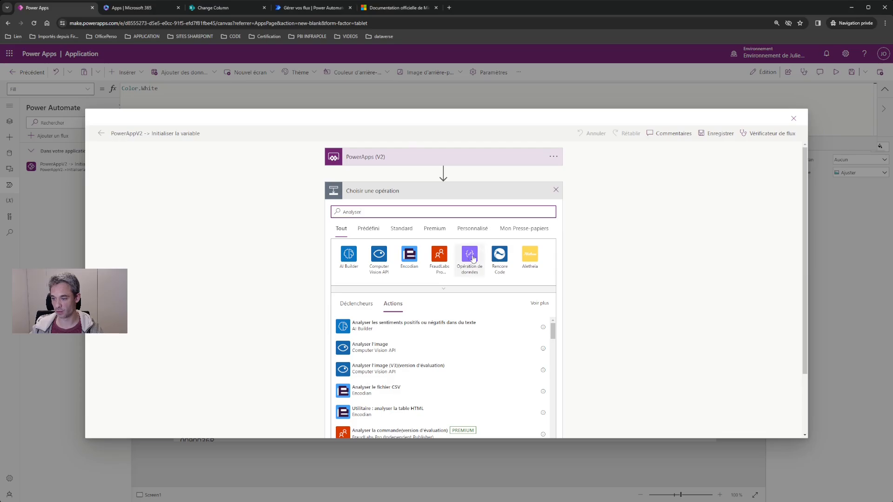
left_click(470, 257)
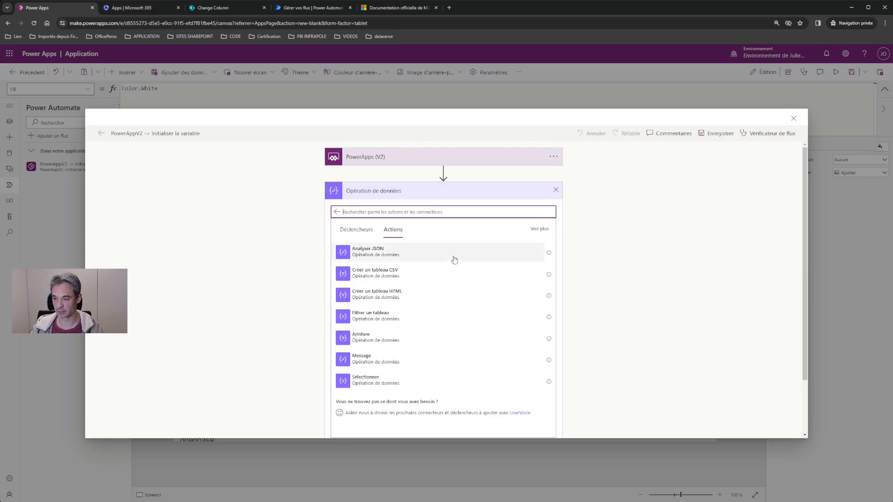
left_click(359, 253)
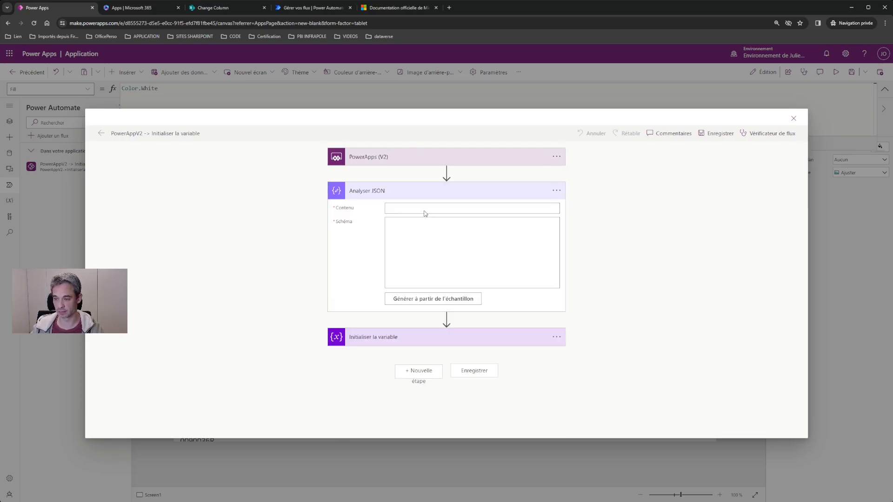
left_click(412, 208)
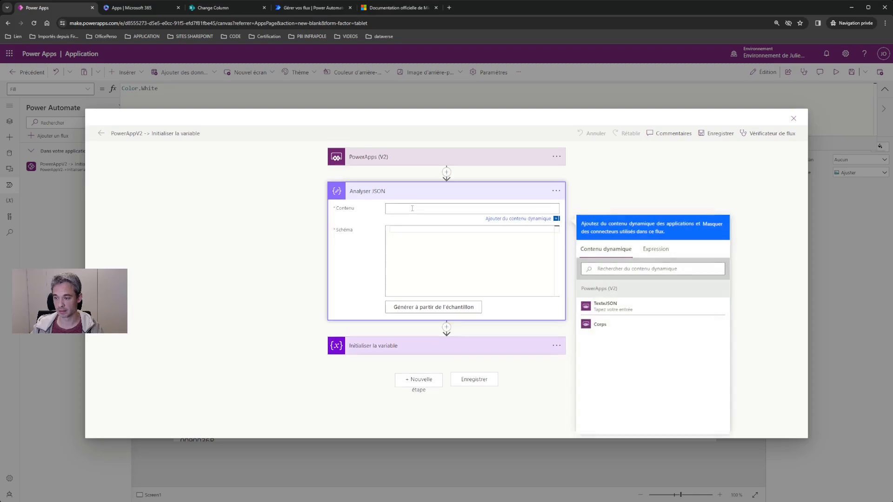
left_click(607, 307)
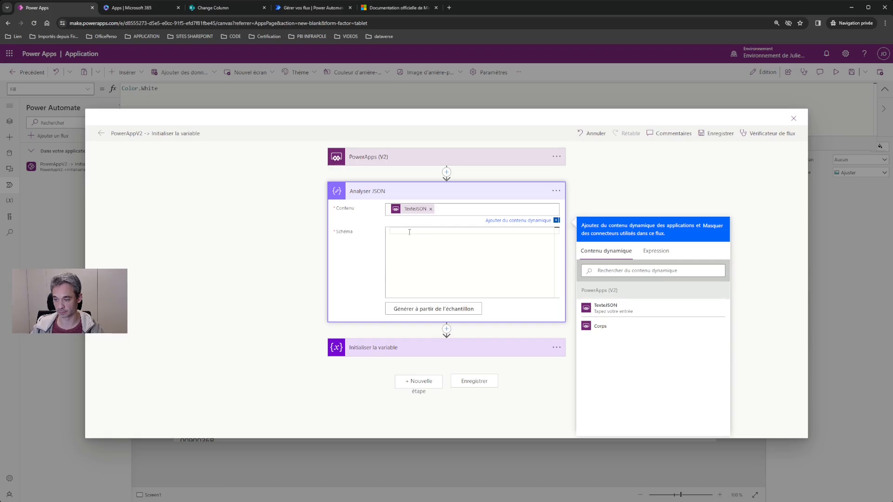
left_click(409, 233)
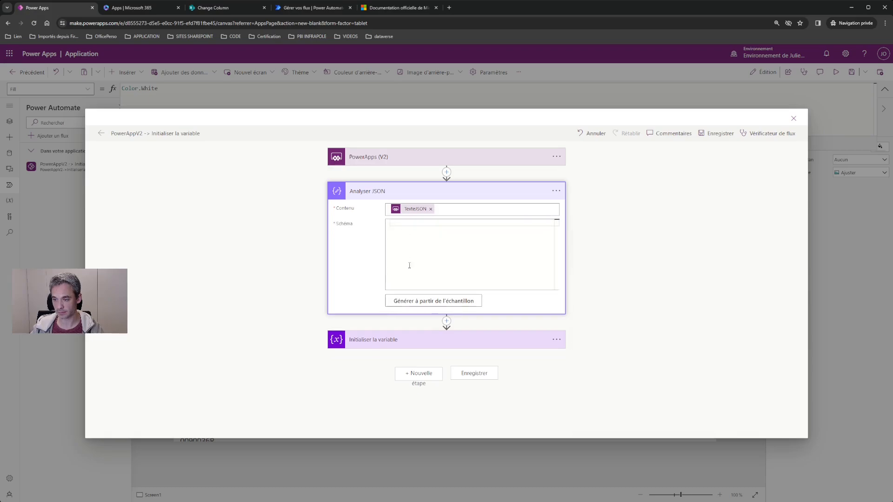
left_click(425, 302)
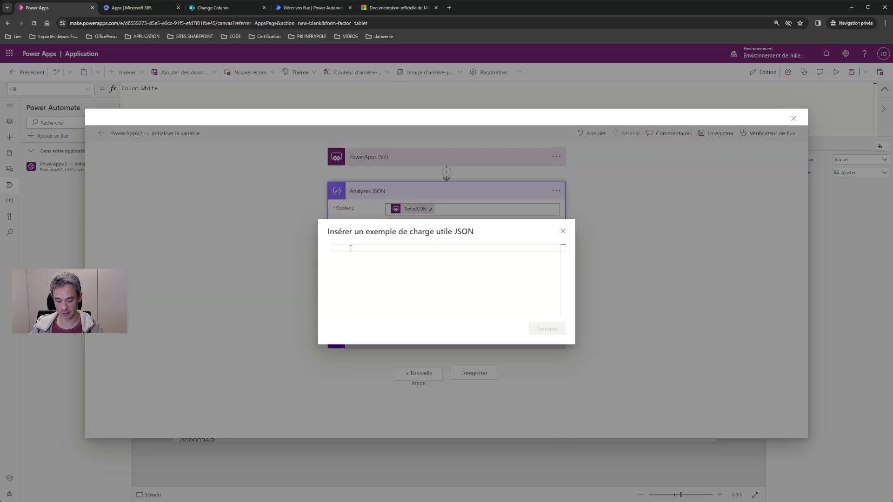
left_click(562, 231)
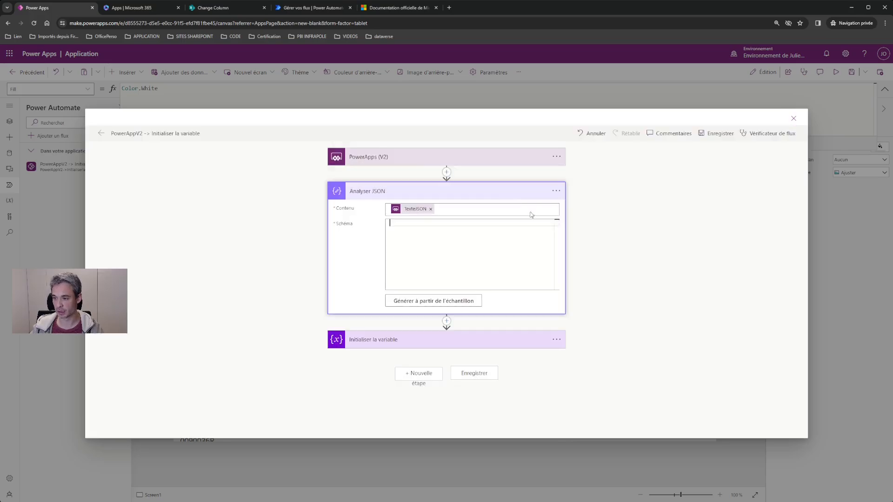
Switch to Power Automate, open the flow's latest run, and copy the TexteJSON output of its PowerApps (V2) trigger
left_click(441, 160)
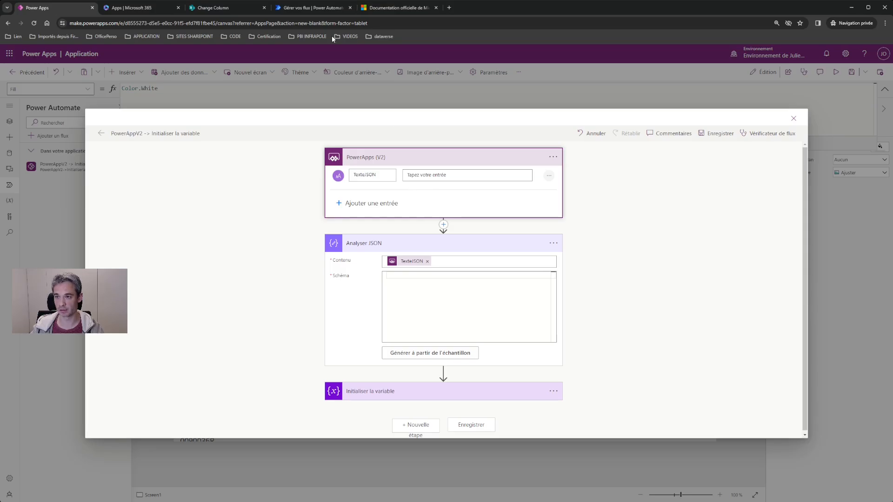
left_click(310, 7)
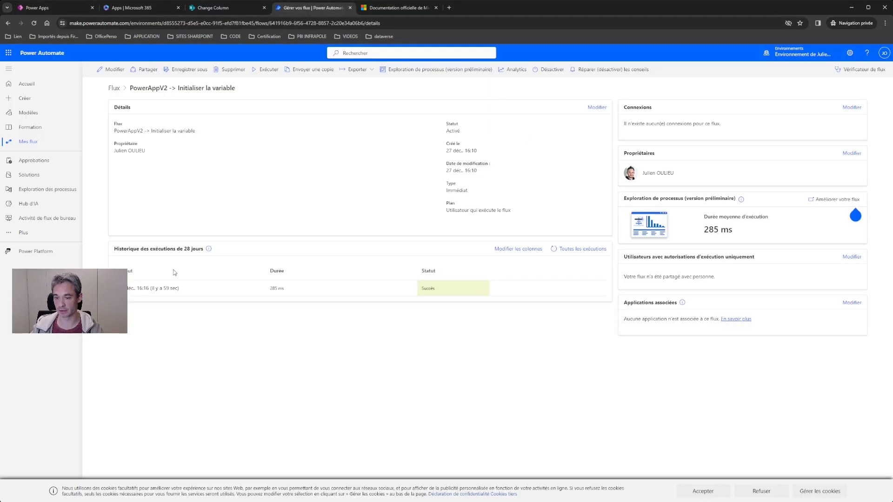
left_click(139, 288)
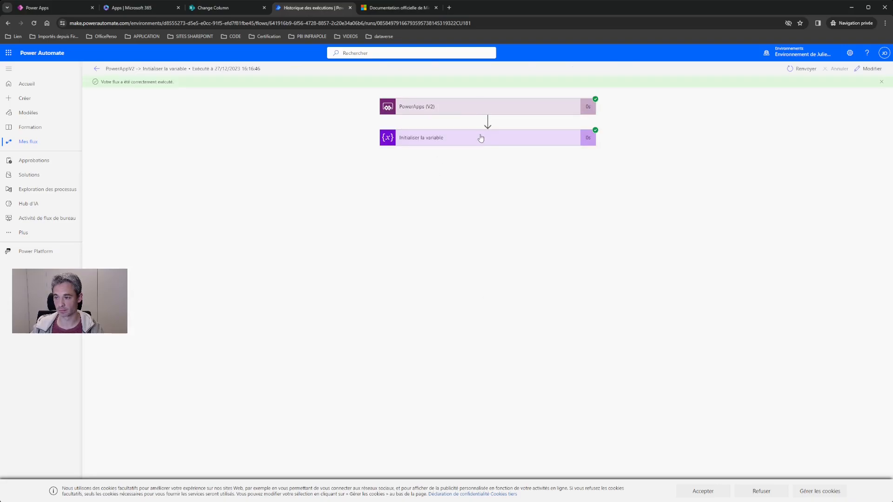
left_click(470, 105)
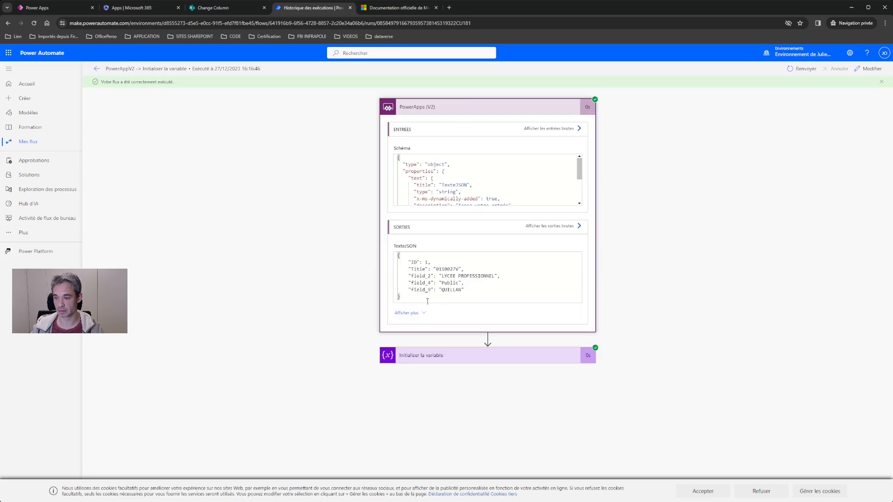
left_click_drag(408, 297, 398, 254)
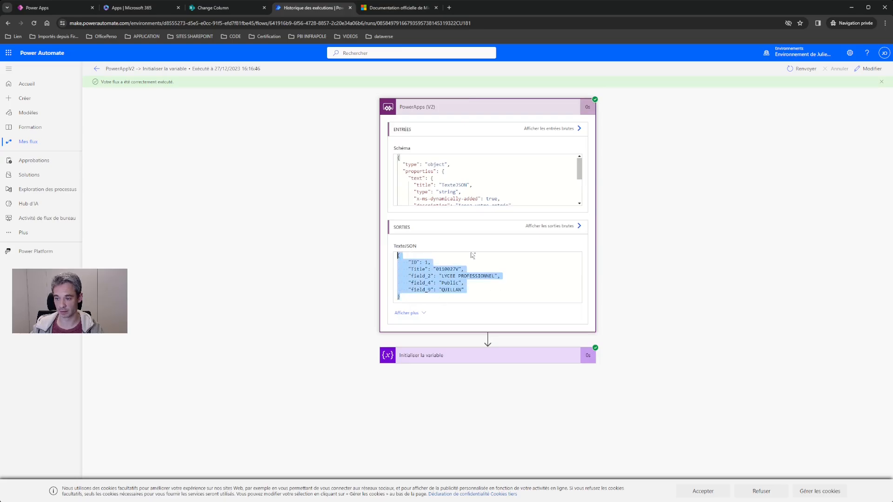
Switch back to Power Apps and generate the Analyser JSON schema using the copied JSON record as the sample payload
left_click(70, 8)
left_click(421, 353)
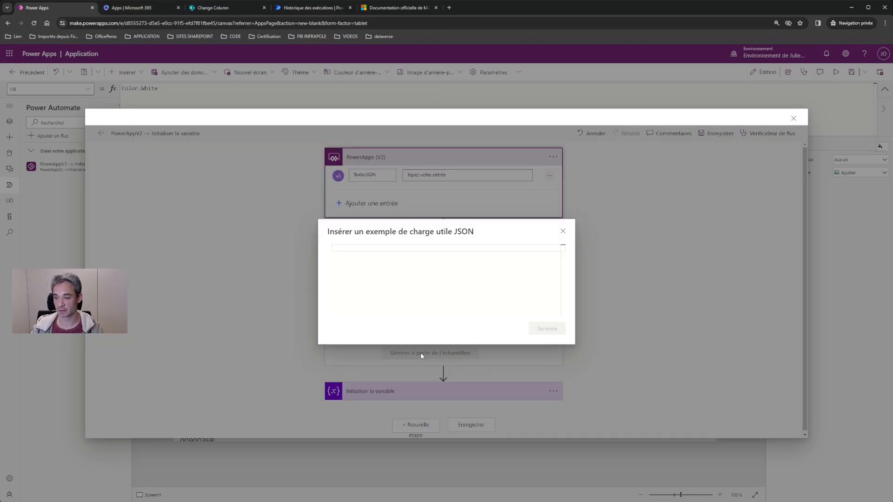
key("ctrl+v")
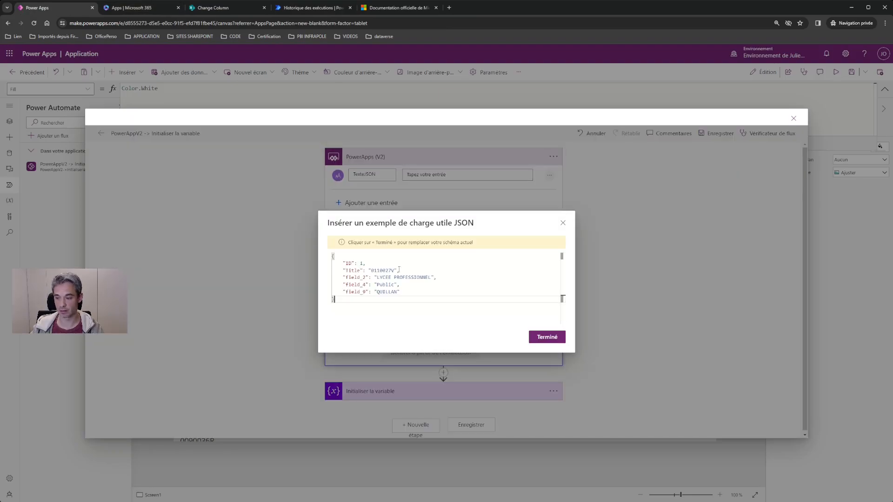
left_click(543, 338)
scroll(487, 300, "down", 3)
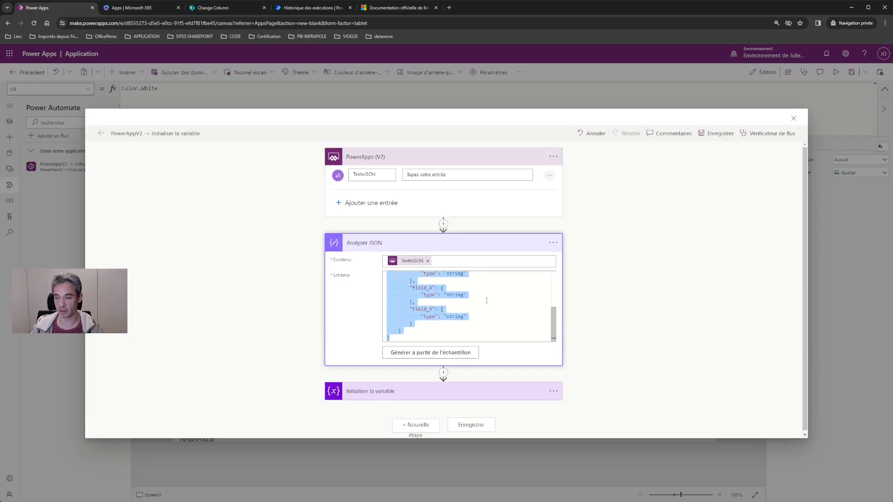
scroll(487, 300, "up", 5)
scroll(422, 284, "down", 3)
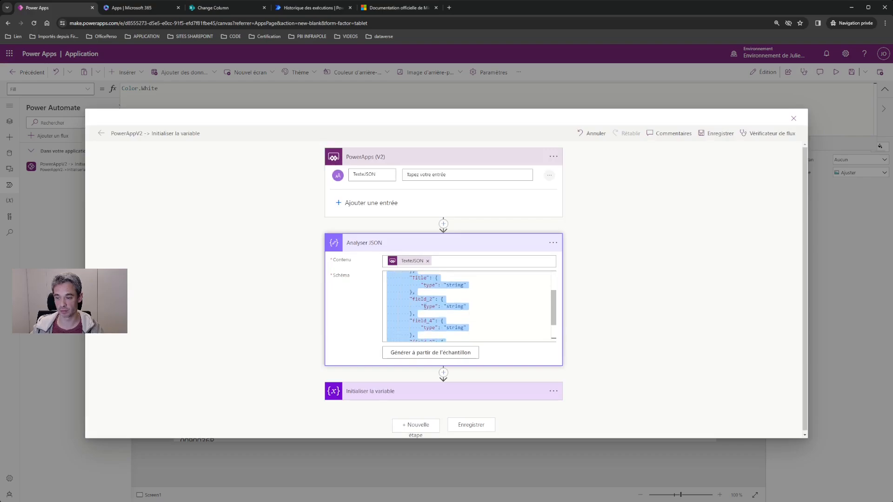
scroll(477, 321, "up", 3)
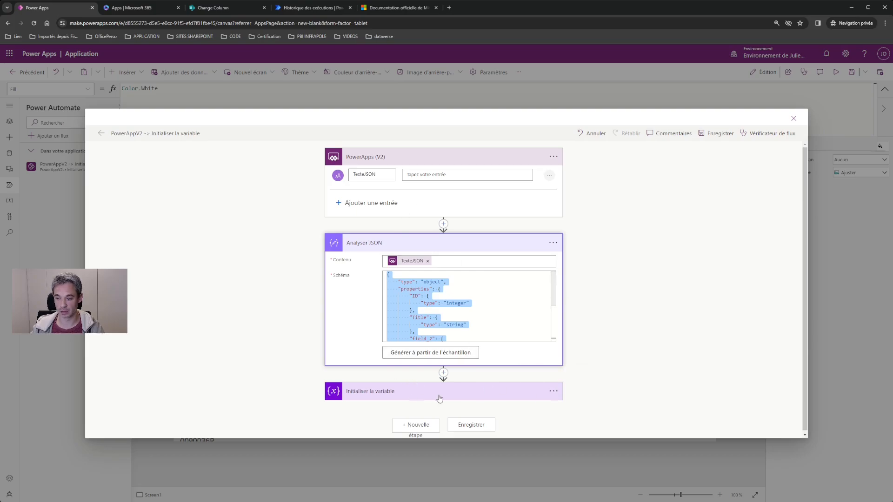
Rename the variable in the Initialiser la variable action as TEST_field_2
left_click(458, 391)
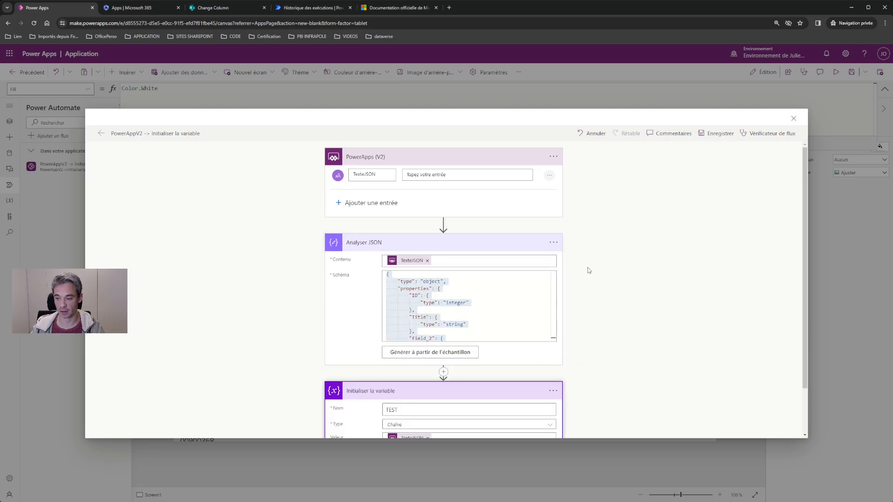
left_click(412, 355)
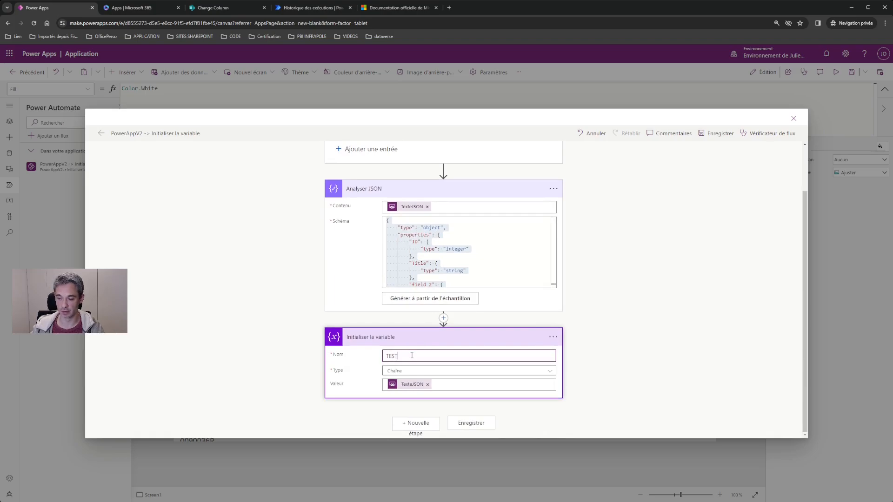
type("_")
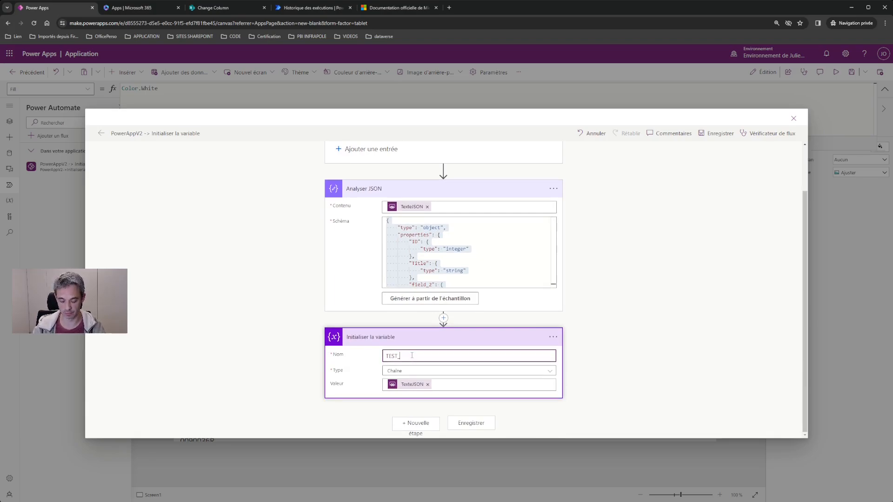
type("fiel")
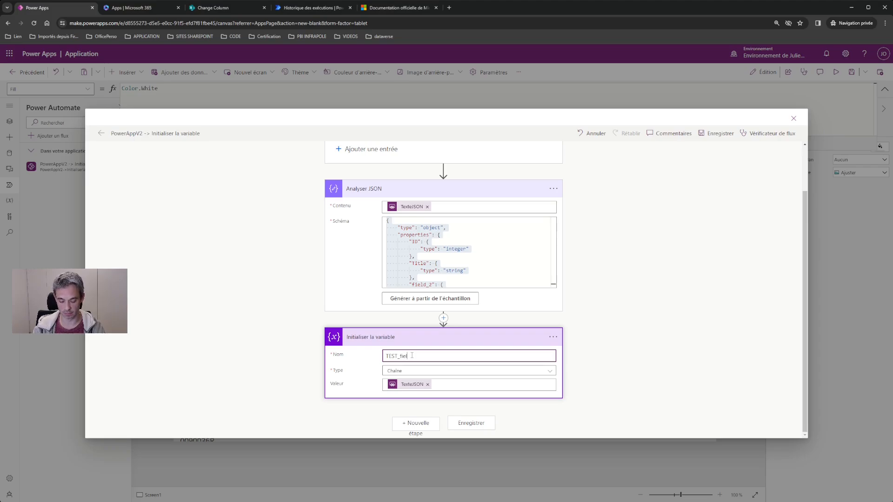
type("_2")
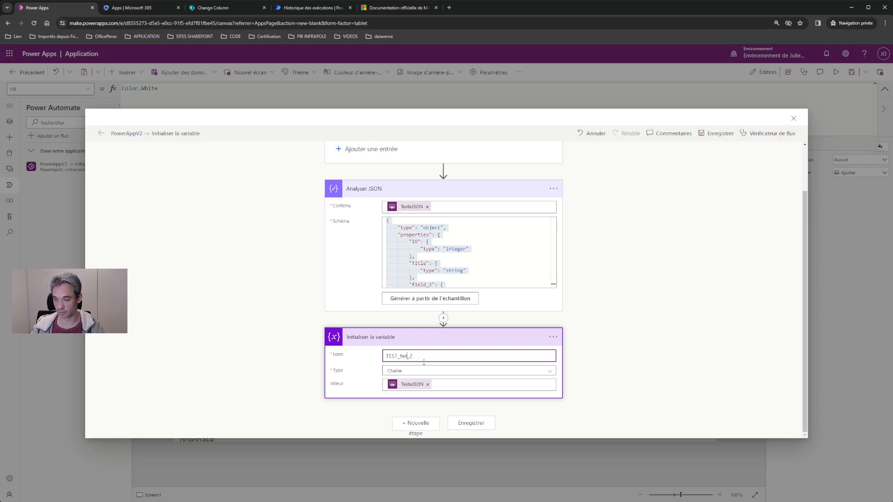
type("d")
Replace the variable's TexteJSON value with field_2 from the Analyser JSON output, and save the flow
left_click(428, 384)
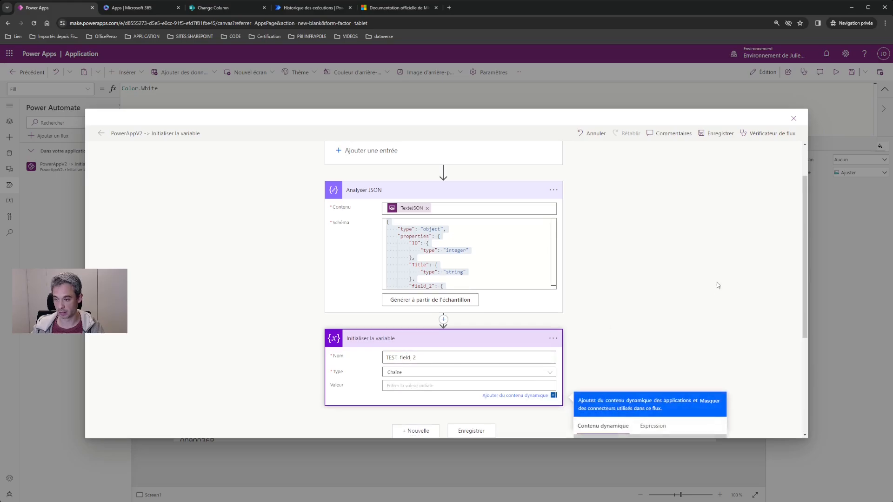
scroll(733, 253, "down", 4)
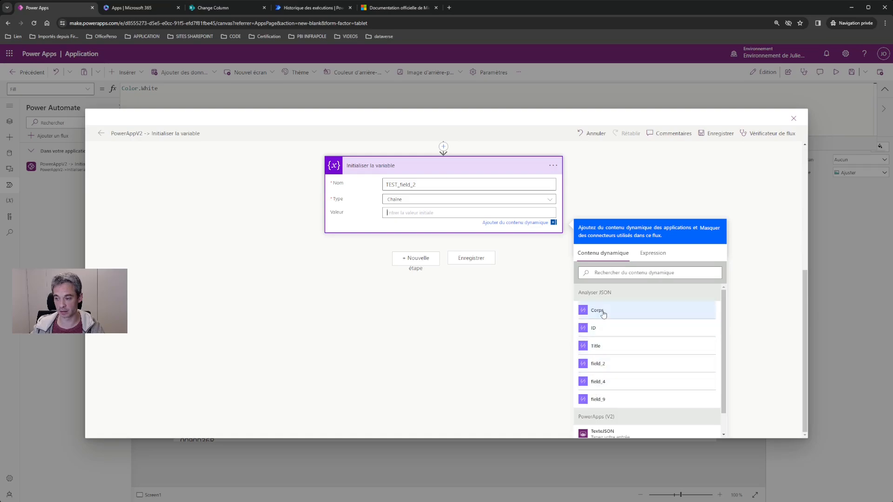
left_click(598, 364)
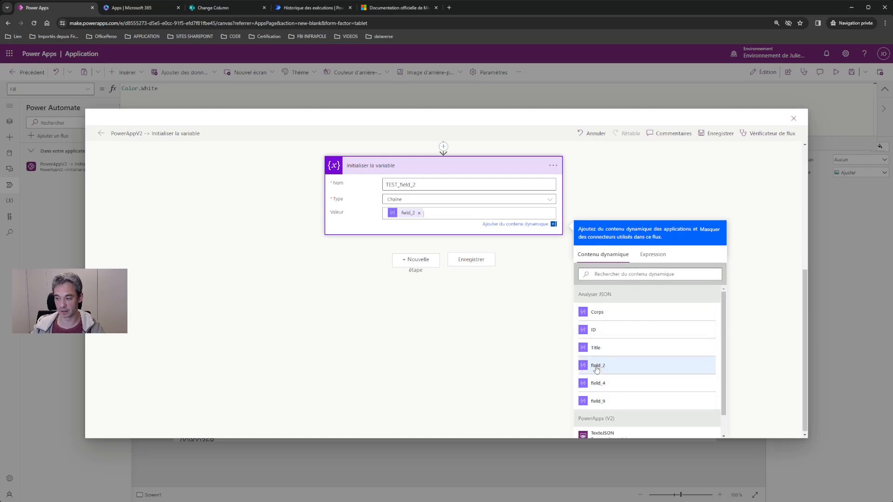
scroll(703, 195, "up", 4)
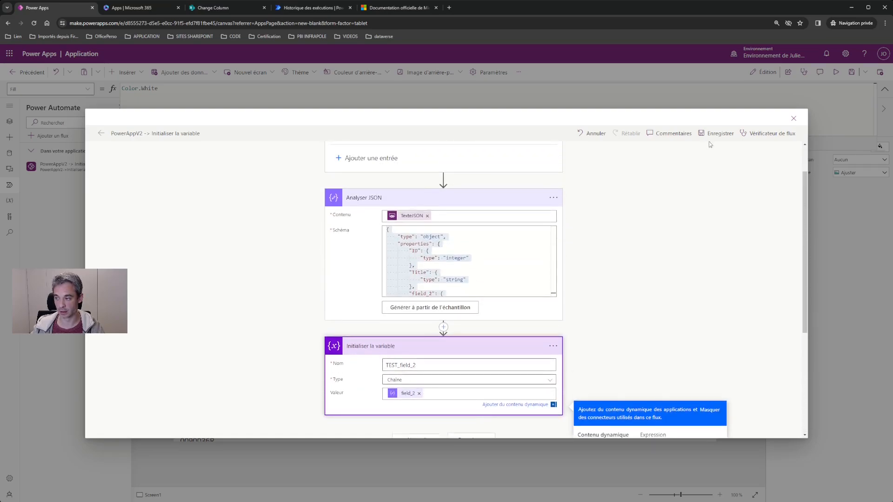
left_click(714, 136)
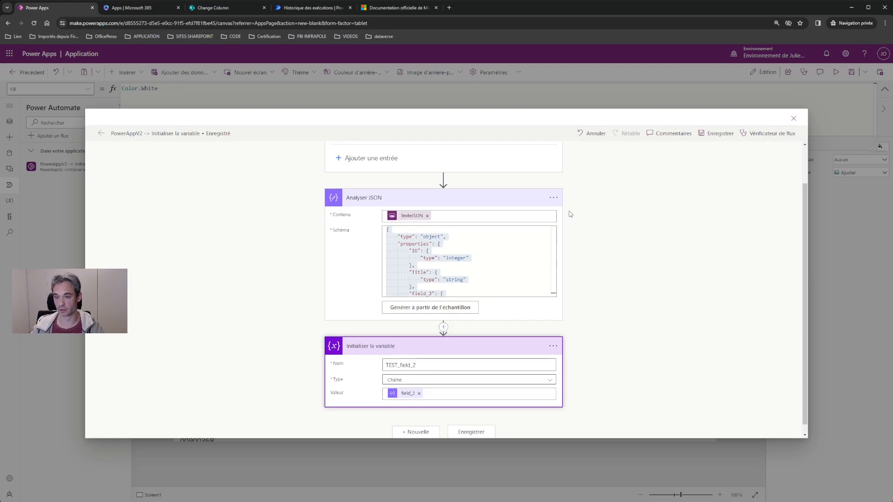
Rename the flow as Envoi_DonneesJSON, save it, and close the flow editor
triple_click(177, 134)
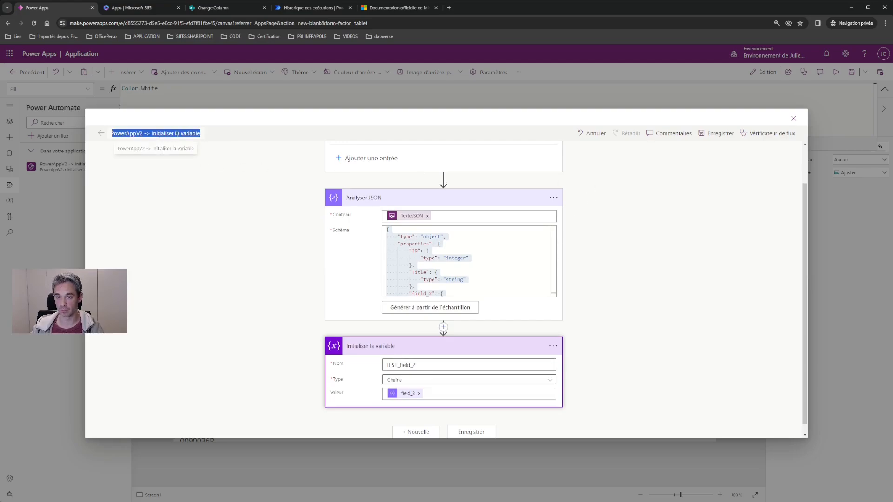
type("Envo")
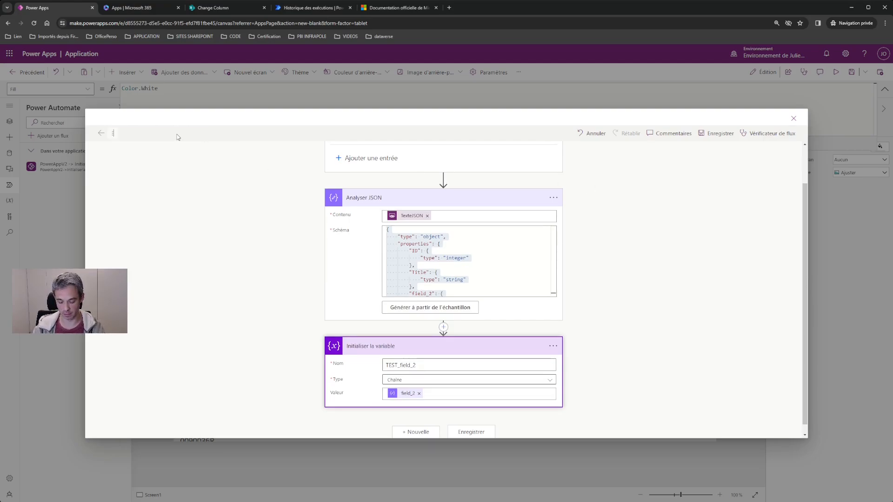
type("i_Donnees")
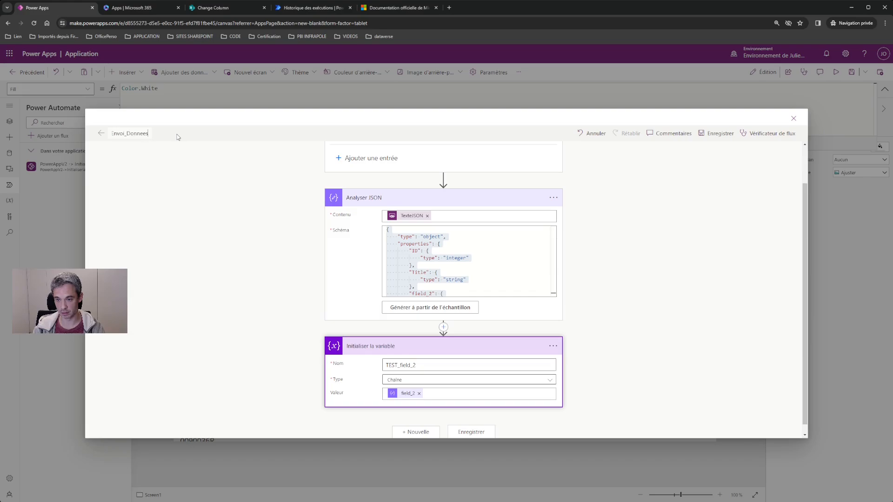
type("Enregis")
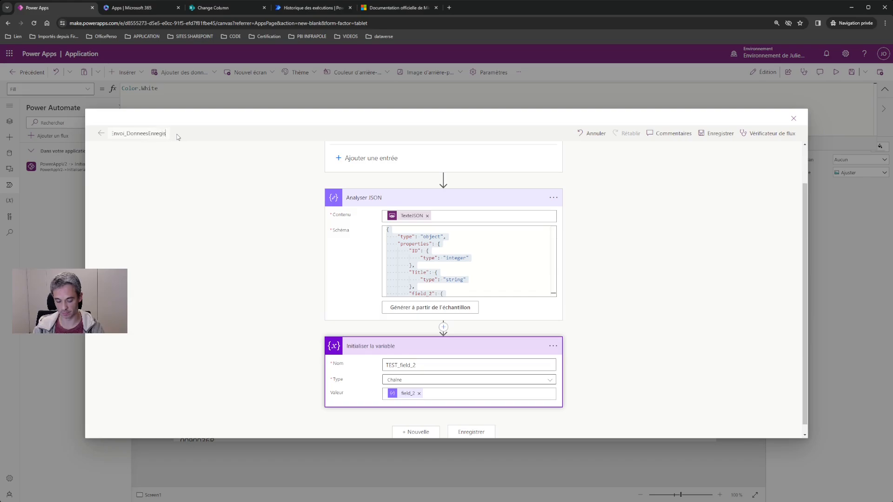
type("trement")
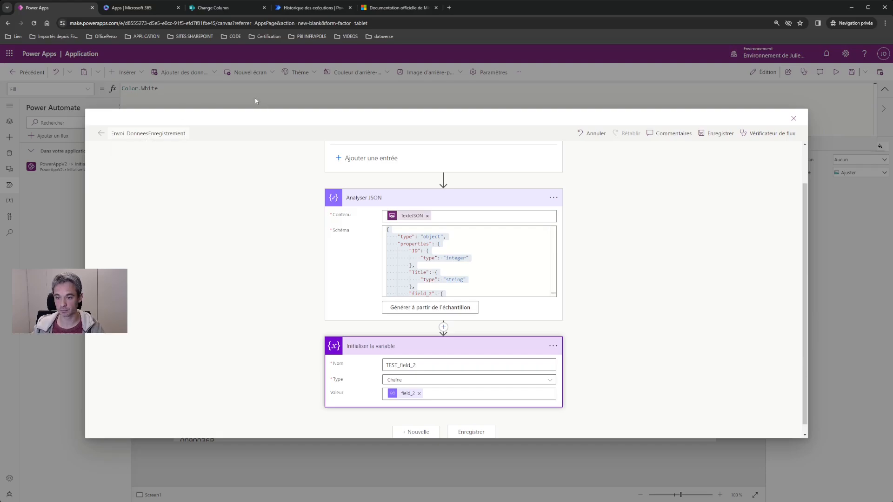
left_click_drag(149, 134, 191, 131)
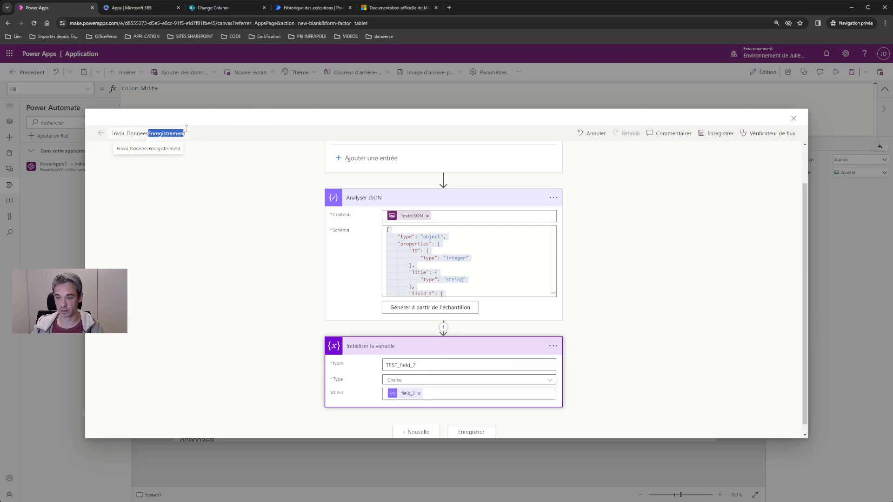
type("JSON")
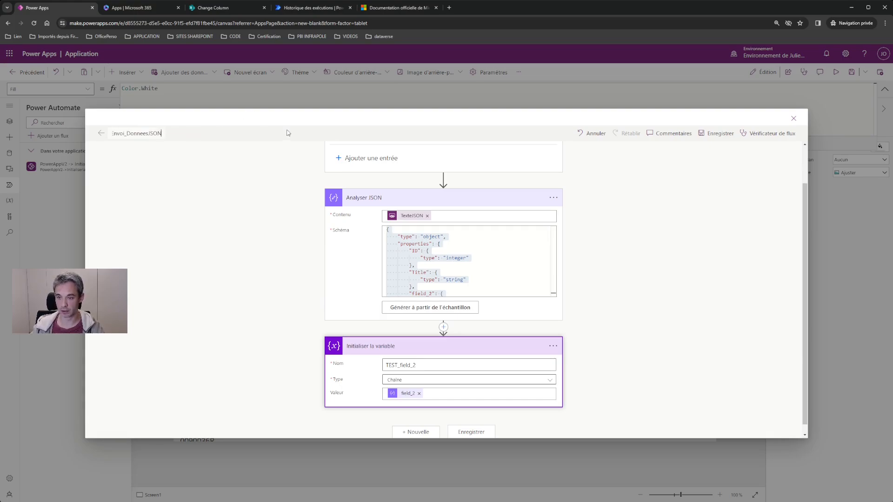
left_click(719, 134)
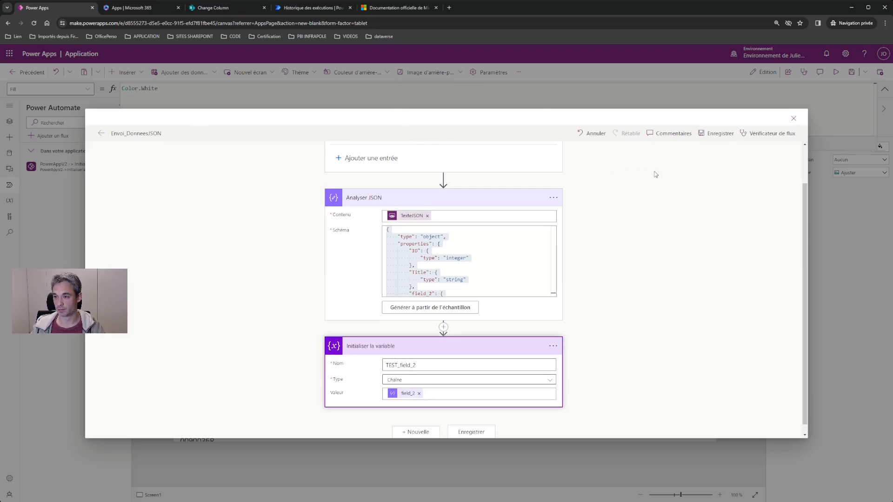
left_click(793, 118)
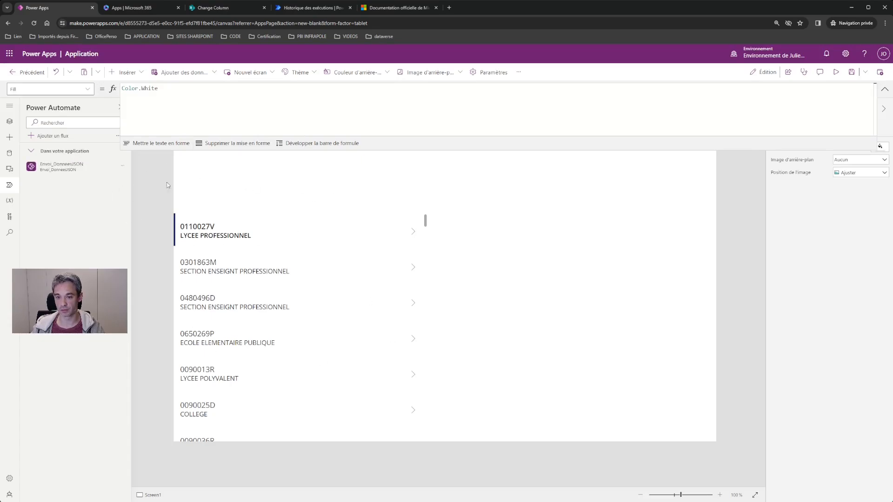
In the gallery arrow's OnSelect formula, insert an opening RenameColumns( directly before ShowColumns
left_click(413, 231)
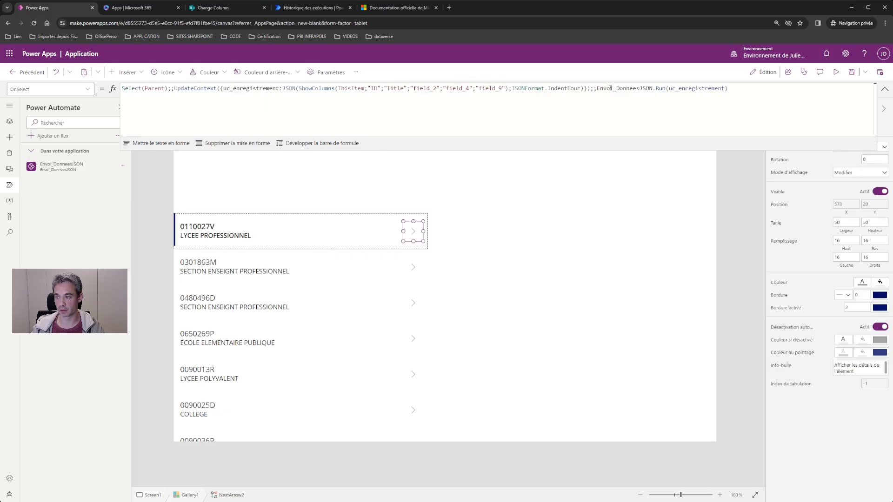
left_click_drag(597, 89, 653, 89)
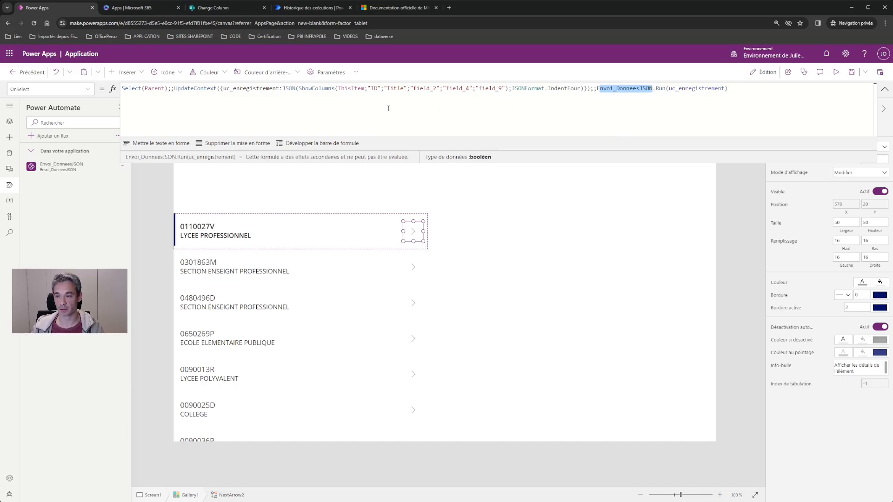
left_click_drag(300, 88, 508, 89)
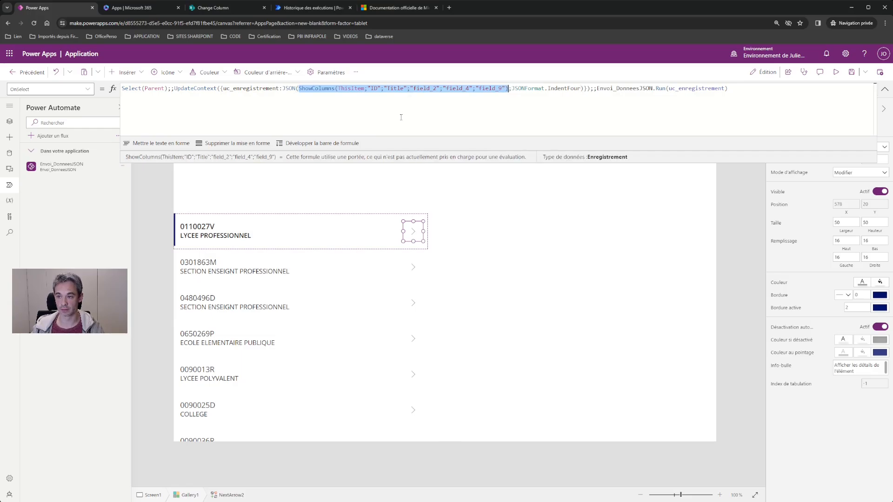
left_click(300, 89)
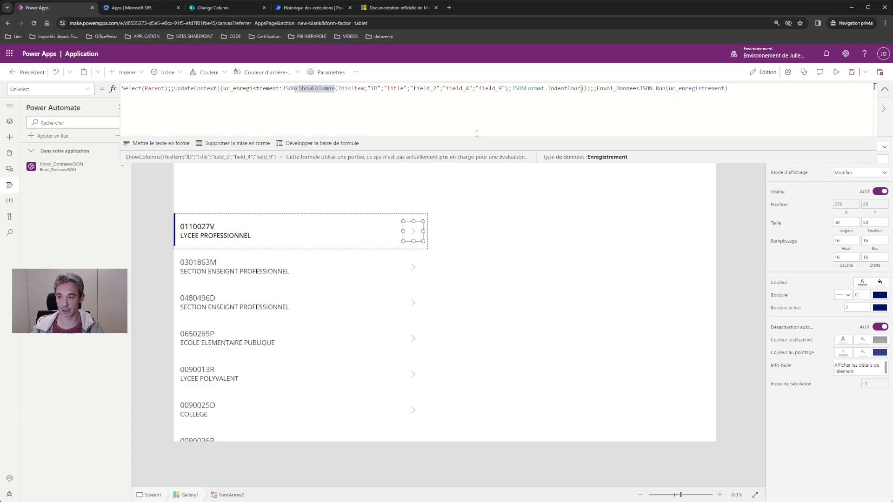
type("Renames")
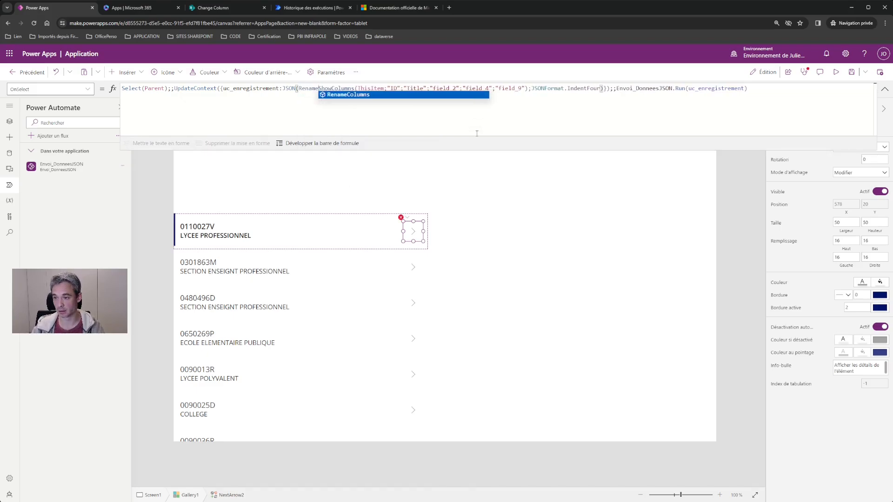
key("BackSpace")
type("Columns")
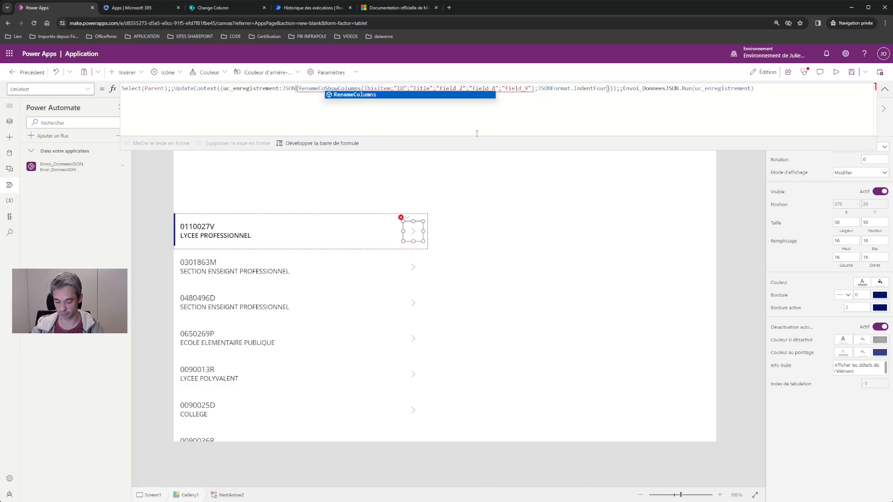
type("(")
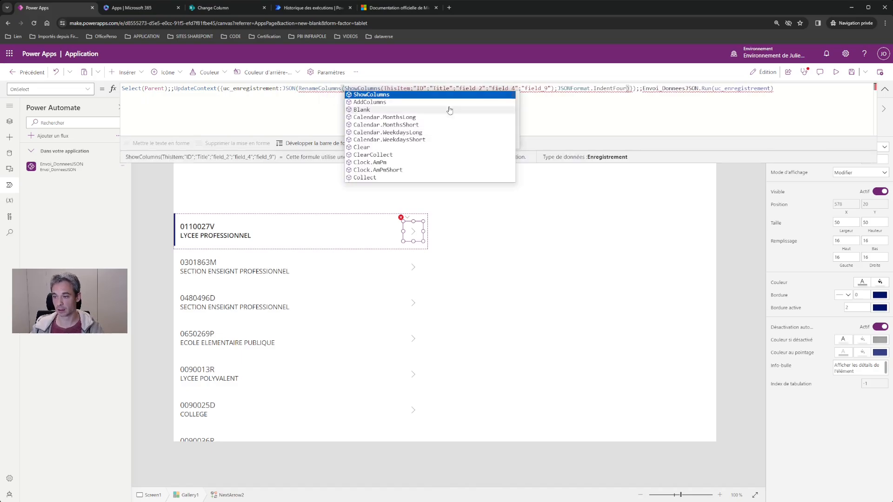
After the ShowColumns expression, add "field_4" as the old column name argument of RenameColumns
left_click(554, 88)
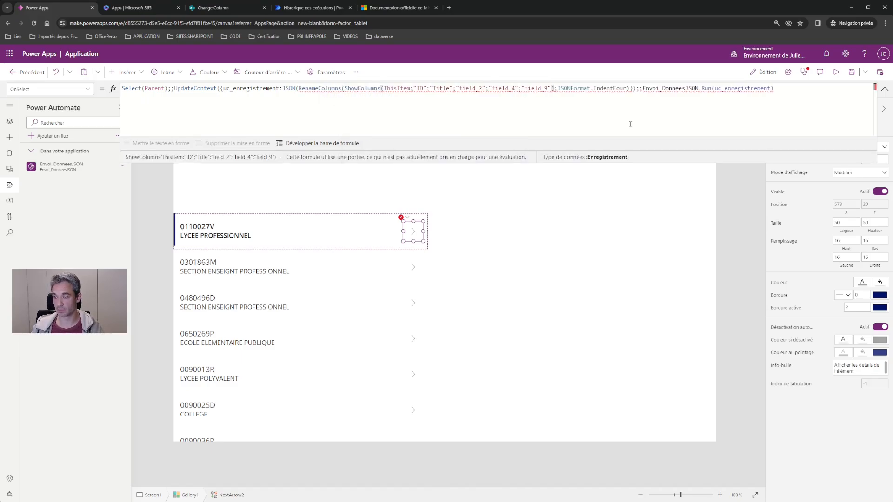
type(";")
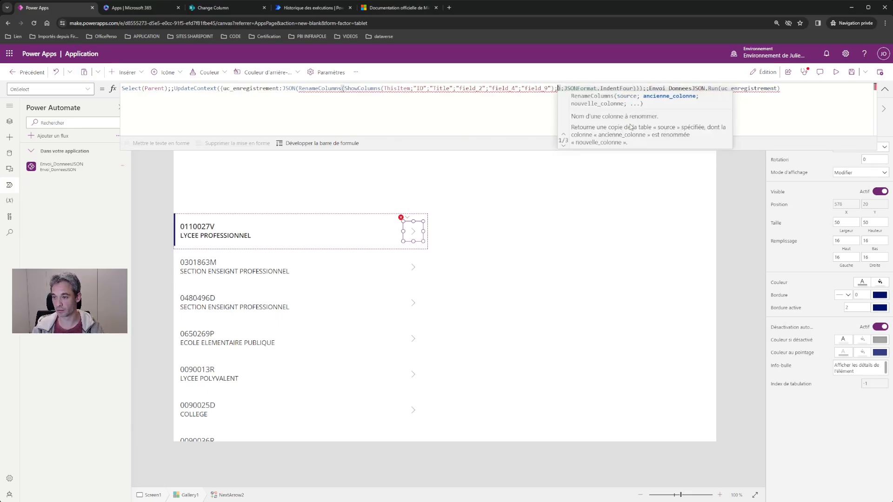
type("\"field")
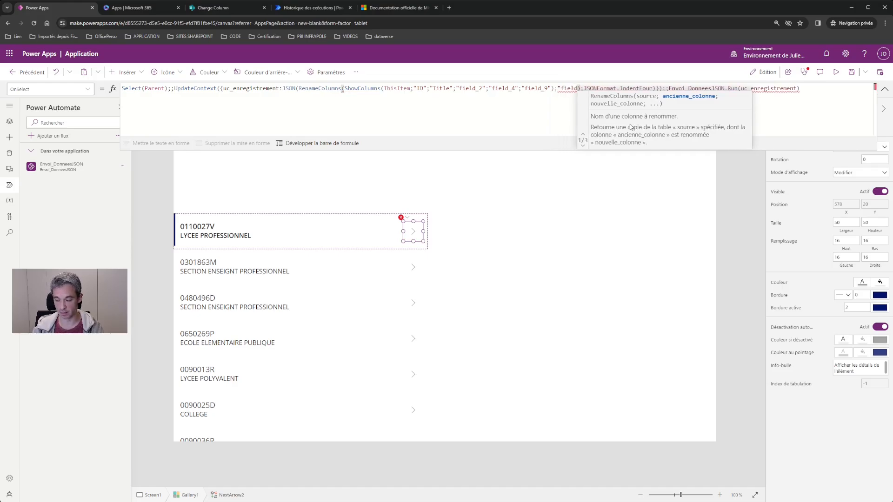
type("_4\"")
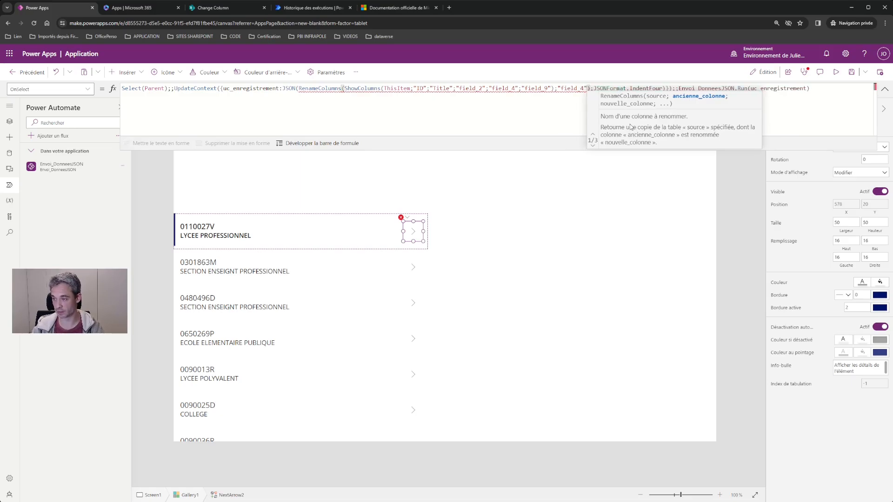
type(";")
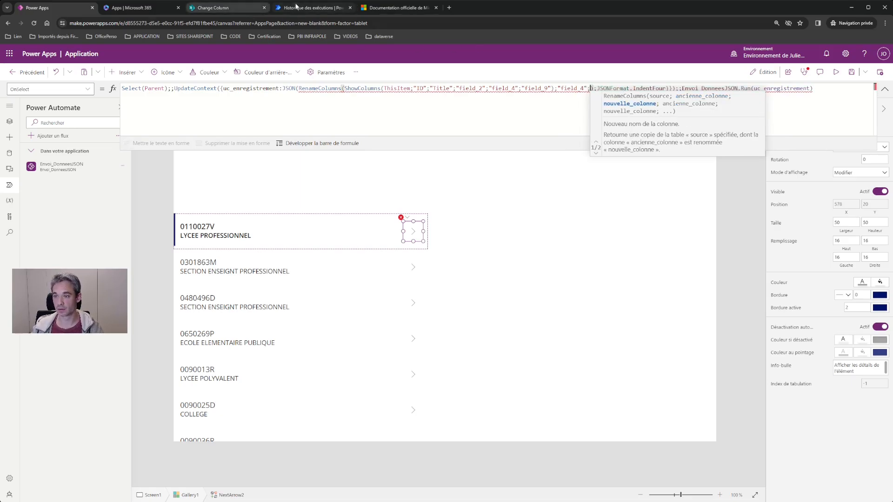
Check the column names in the OCCITANIE list settings in SharePoint, then return to Power Apps and enter "Public_Prive" as field_4's new name
left_click(235, 8)
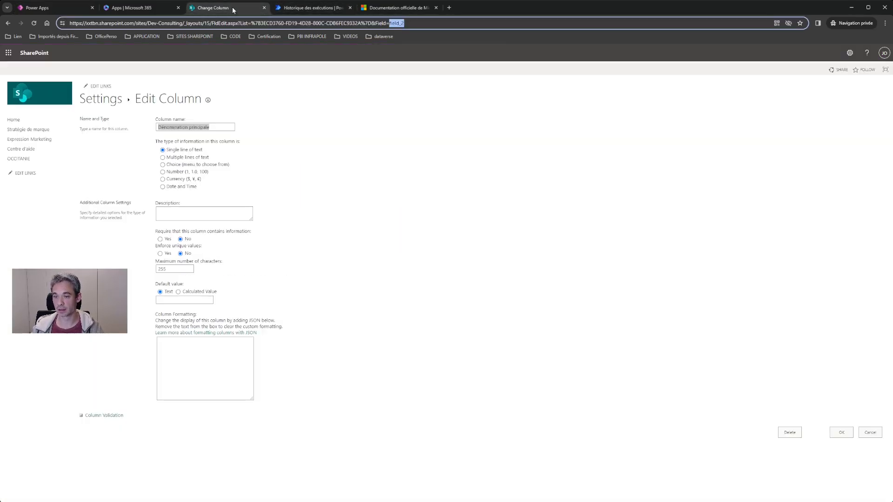
left_click(111, 101)
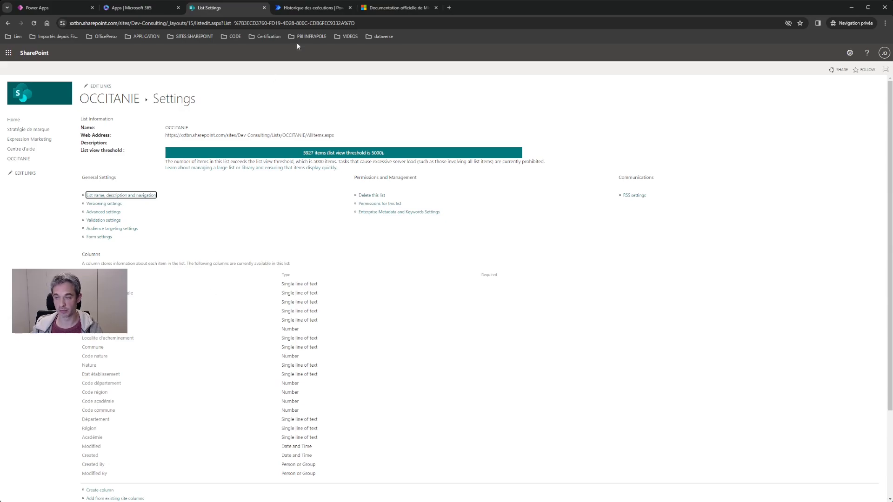
left_click(79, 7)
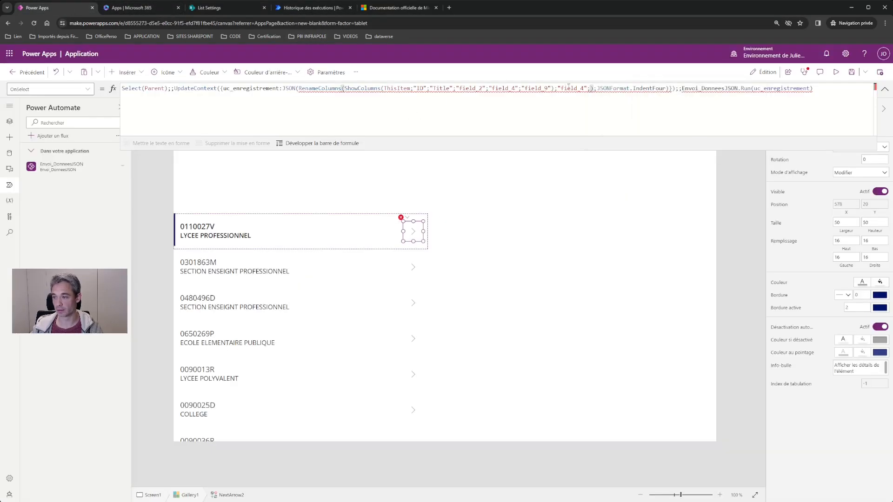
type("\"Publi")
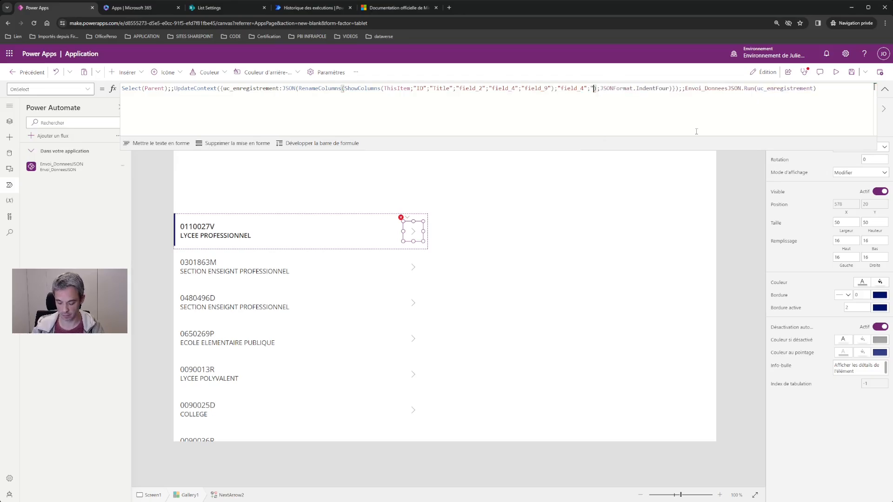
type("c_Pri")
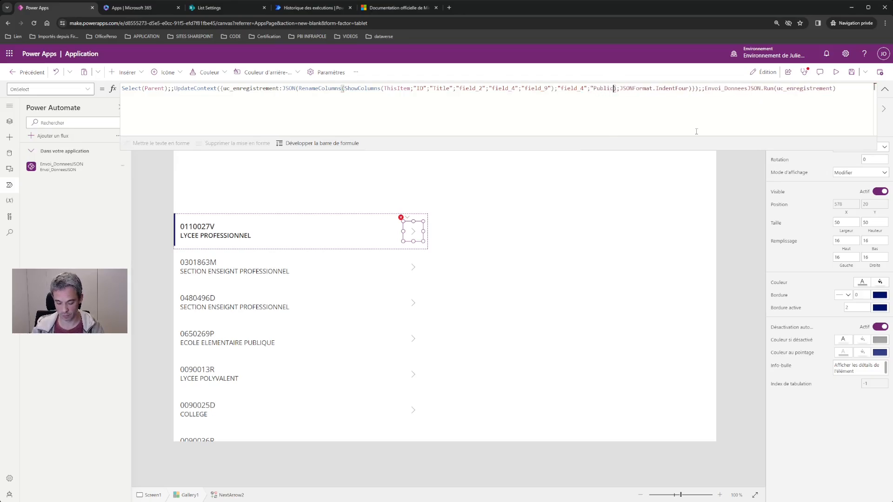
type("ve\"")
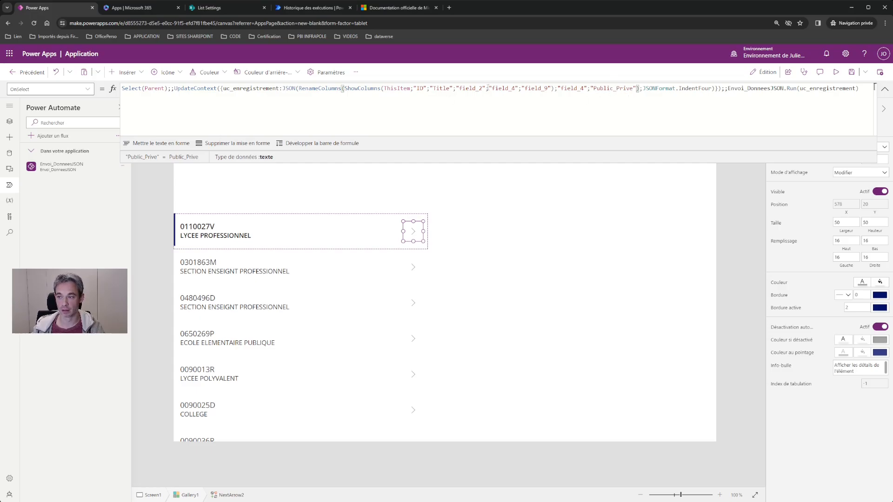
Preview the app, send the ECOLE ELEMENTAIRE PUBLIQUE record 0650269P to the flow, and close the preview
left_click_drag(594, 89, 633, 89)
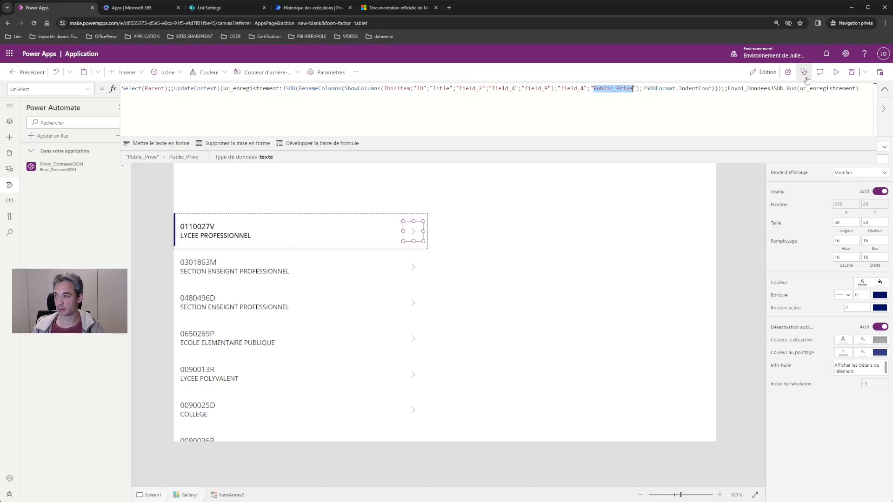
left_click(837, 73)
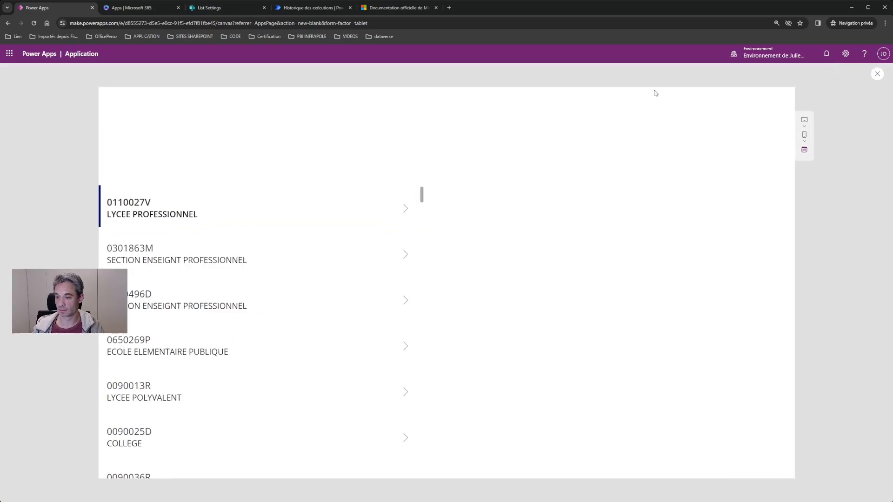
left_click(407, 347)
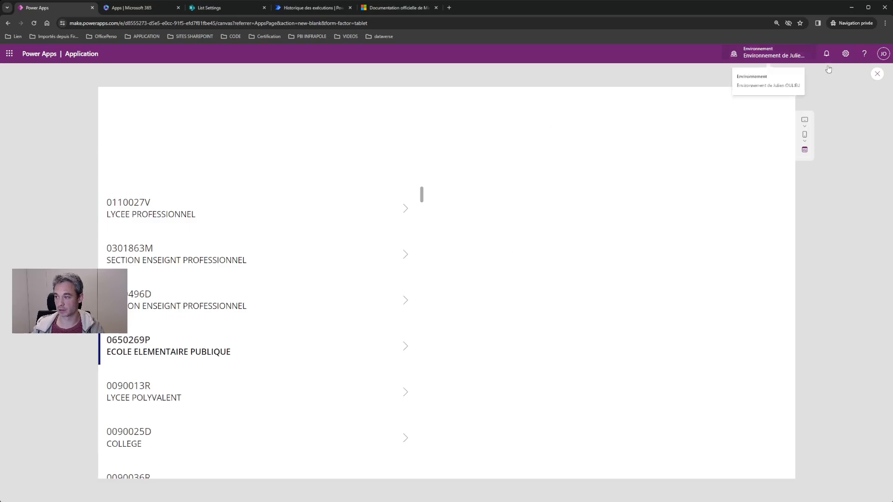
left_click(877, 74)
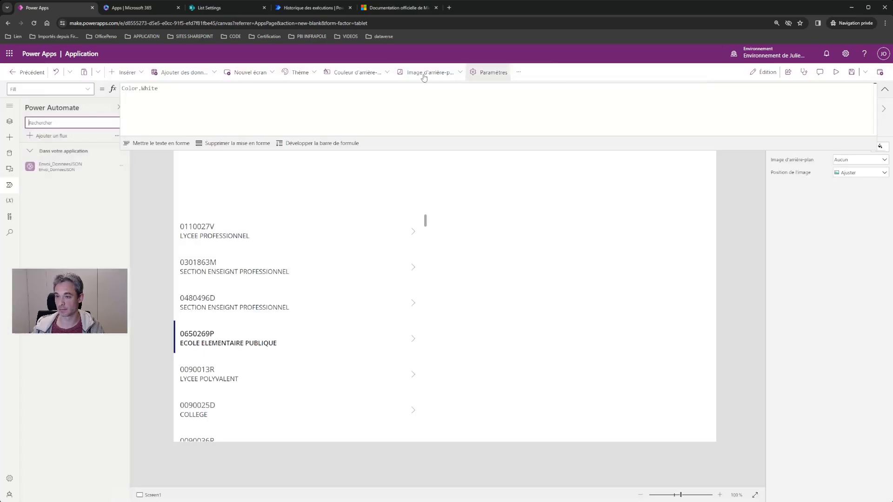
Switch to Power Automate and open the most recent run of the Envoi_DonneesJSON flow
left_click(322, 8)
left_click(96, 69)
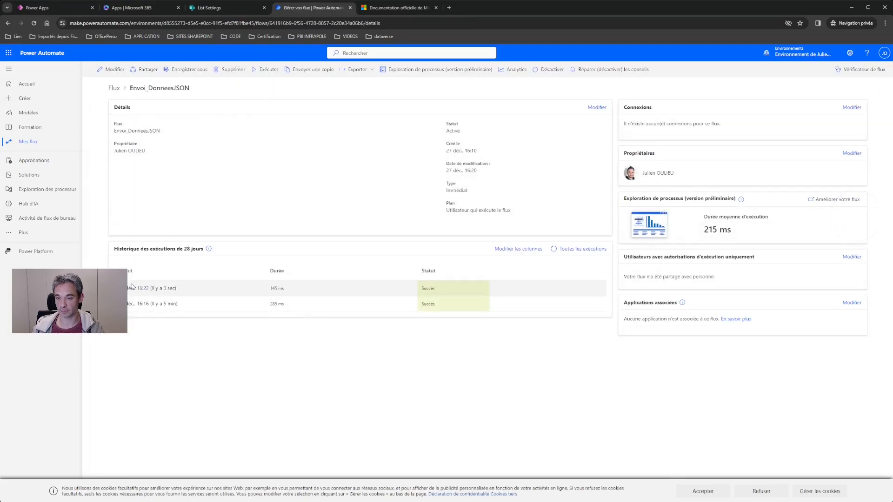
left_click(136, 290)
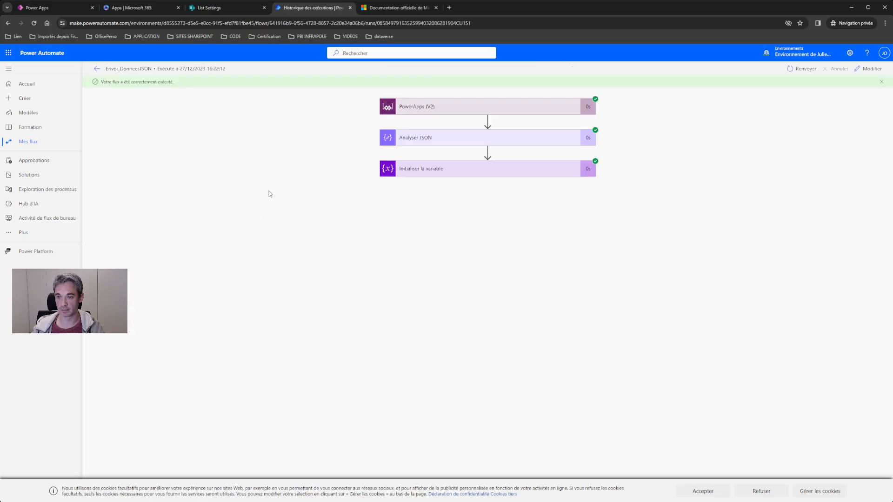
Examine the Analyser JSON and PowerApps (V2) inputs and outputs for the Public_Prive, field_2 and field_9 column names
left_click(490, 137)
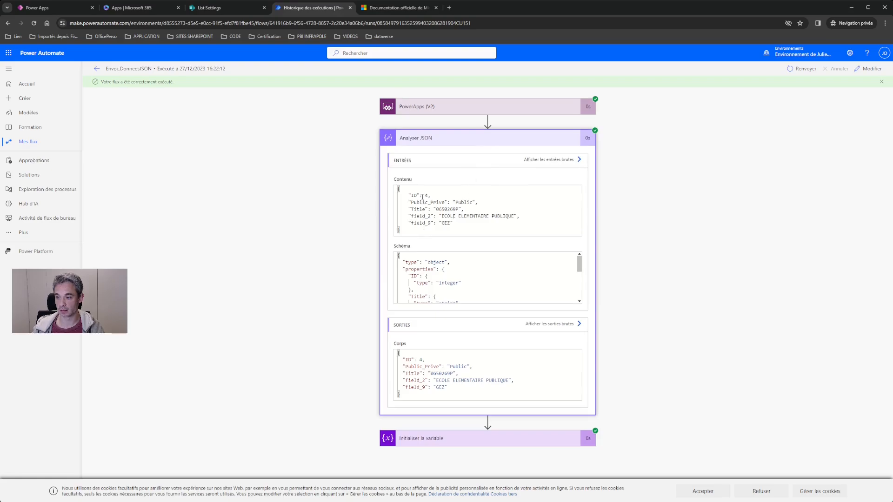
left_click_drag(413, 203, 445, 200)
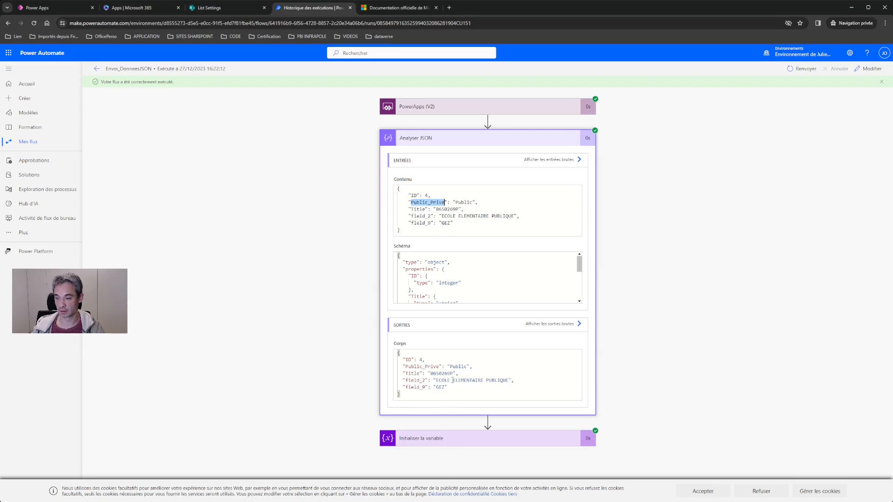
left_click(471, 111)
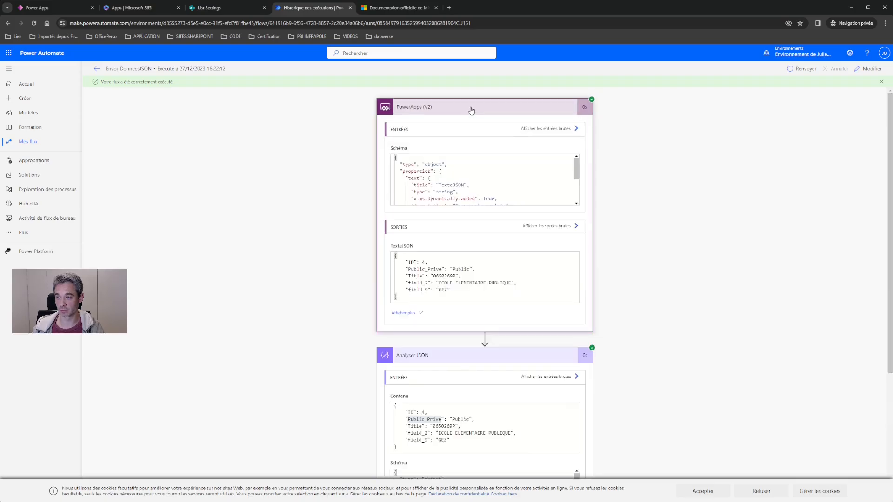
scroll(435, 177, "down", 3)
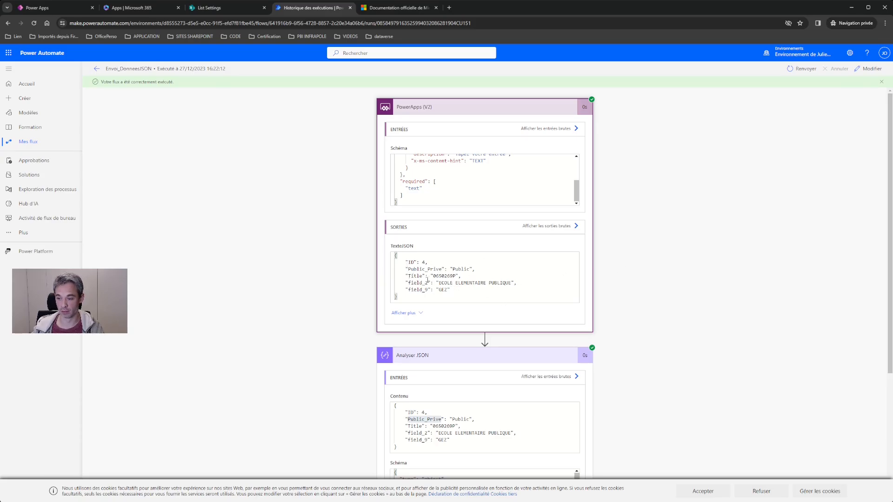
scroll(636, 304, "down", 4)
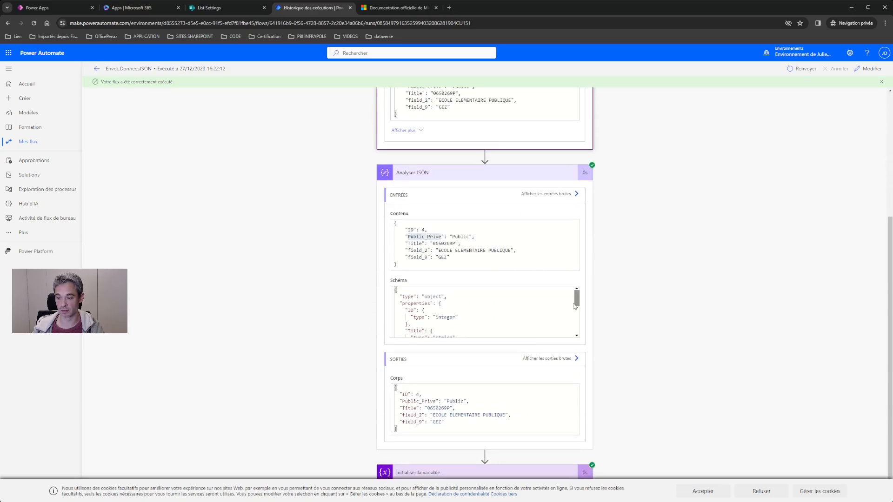
scroll(623, 373, "up", 4)
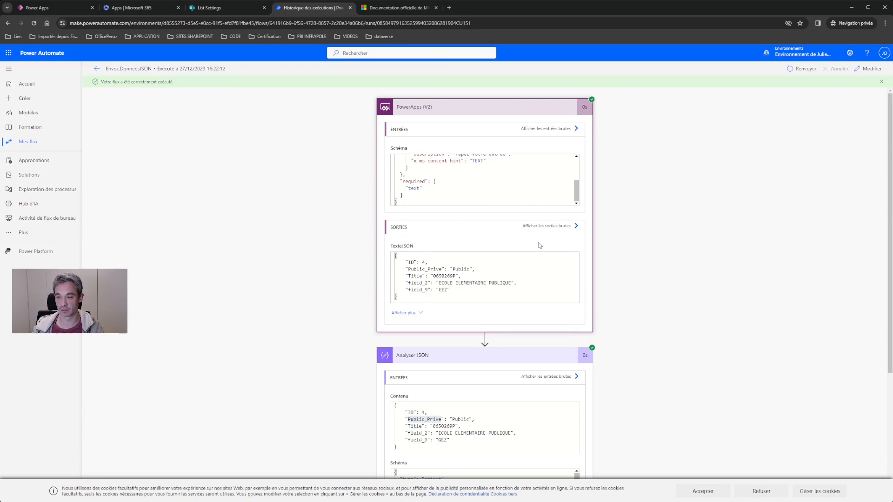
double_click(409, 283)
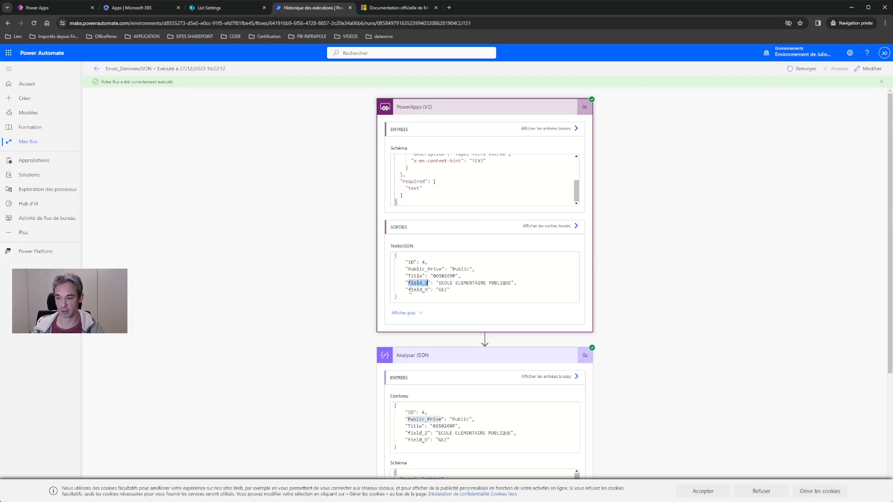
left_click_drag(410, 291, 425, 289)
left_click(673, 259)
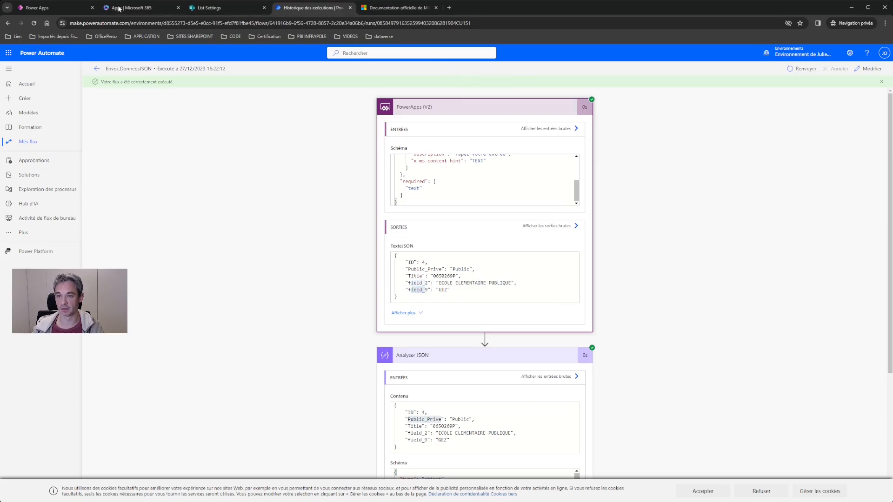
Switch back to Power Apps and review the ShowColumns function in the first gallery arrow's OnSelect formula
left_click(56, 8)
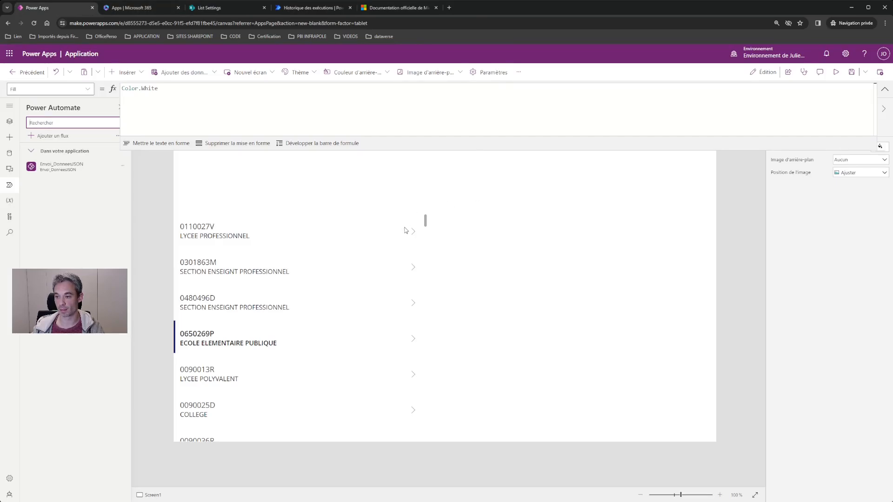
left_click(414, 231)
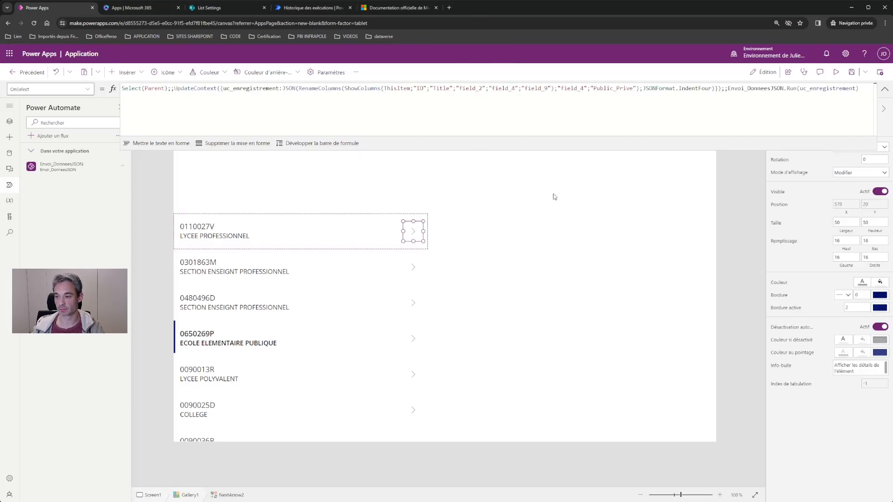
double_click(349, 88)
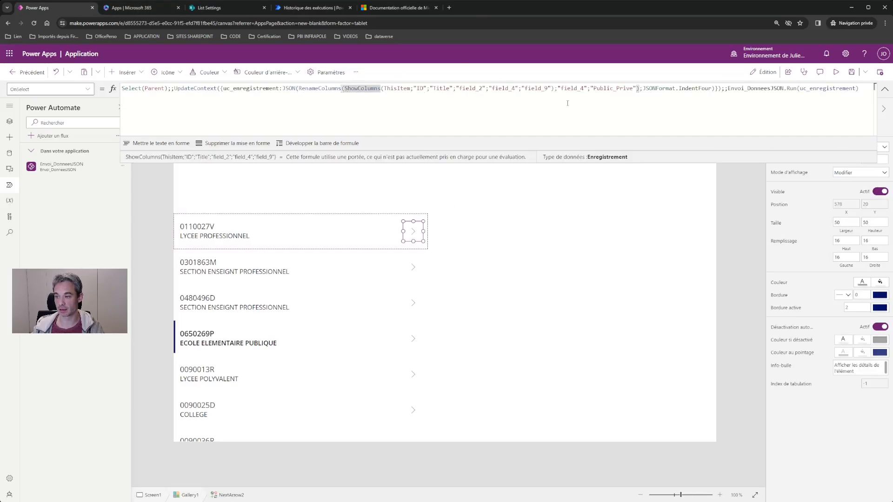
Extend RenameColumns in the arrow's OnSelect formula to also rename "Title" to "Code_Etablissement", after the "Public_Prive" pair
left_click(614, 89)
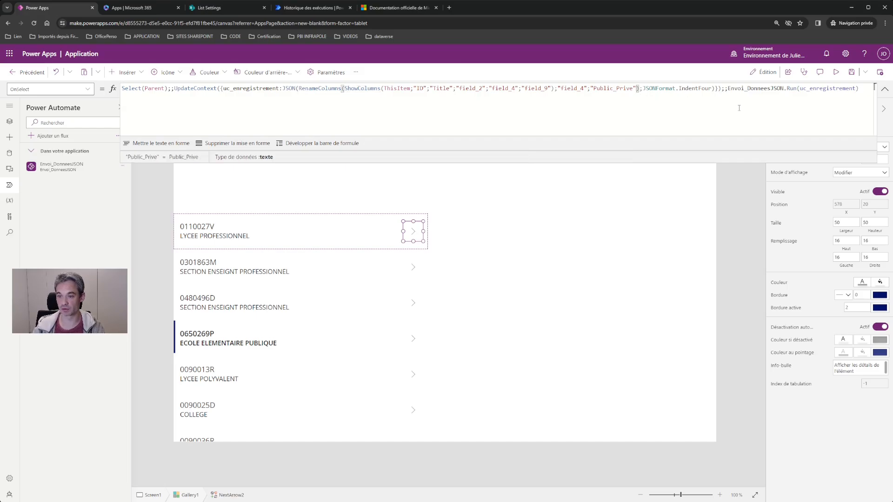
type(";")
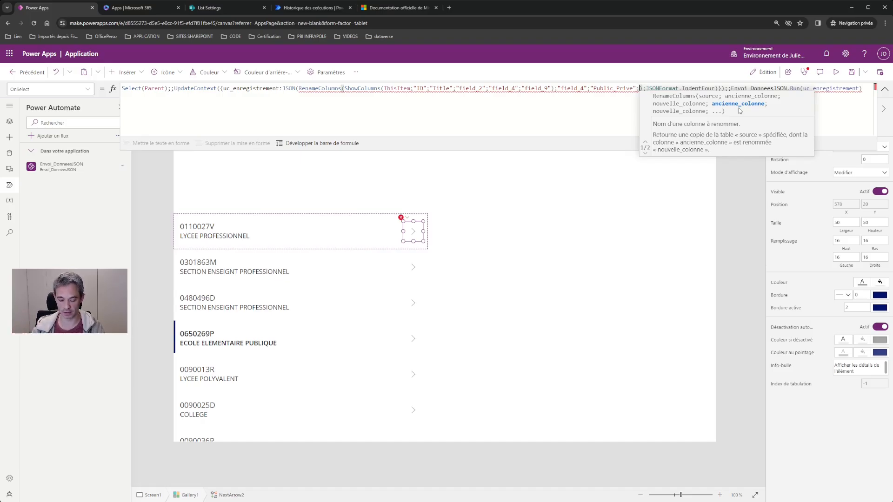
type("\"Title\"")
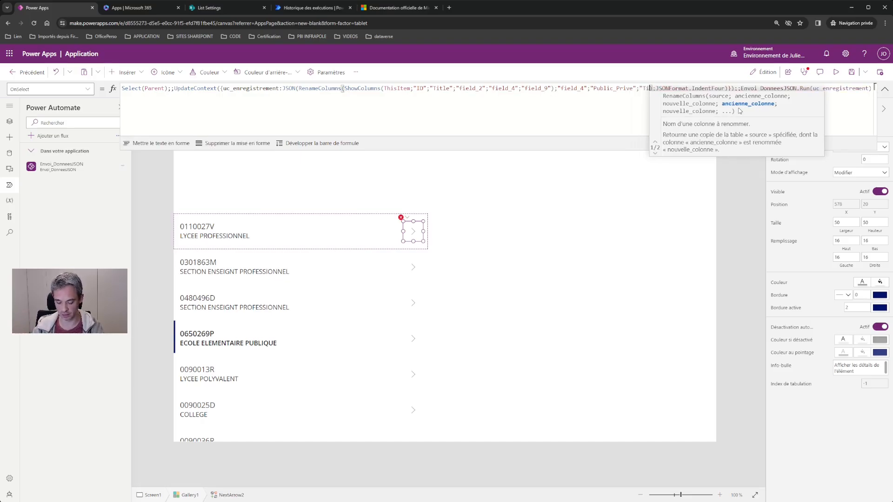
type(";\"C")
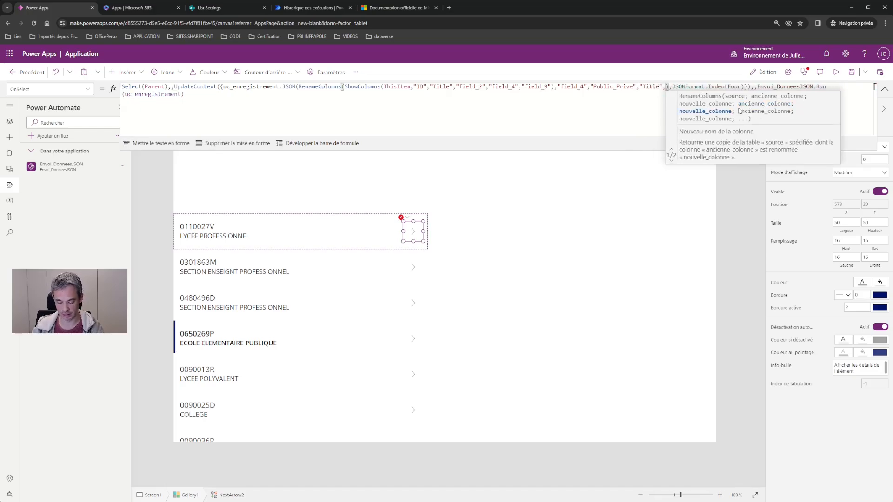
type("ode_Etabl")
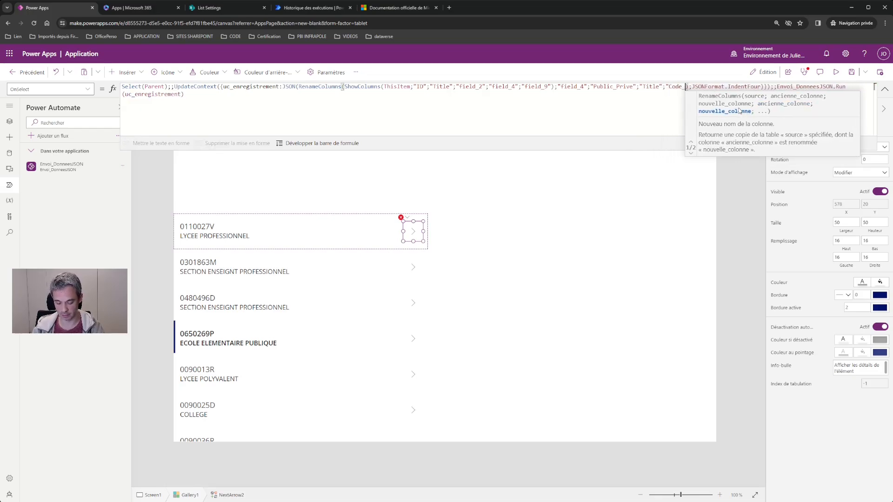
type("issement\"")
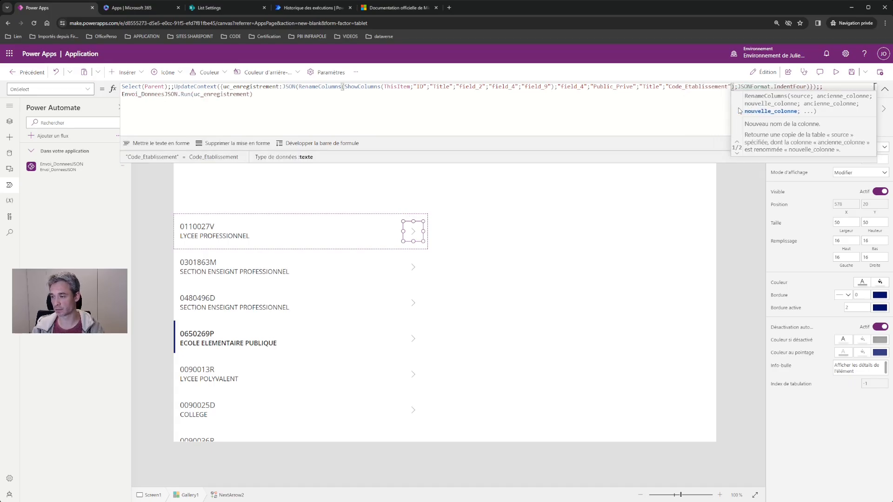
left_click(655, 87)
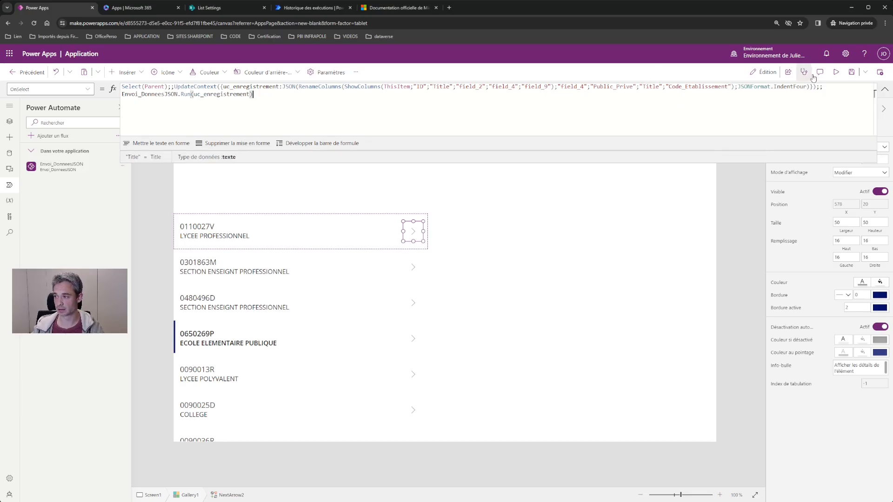
Preview the app and send the SECTION ENSEIGNT PROFESSIONNEL record 0301863M to the flow
left_click(835, 72)
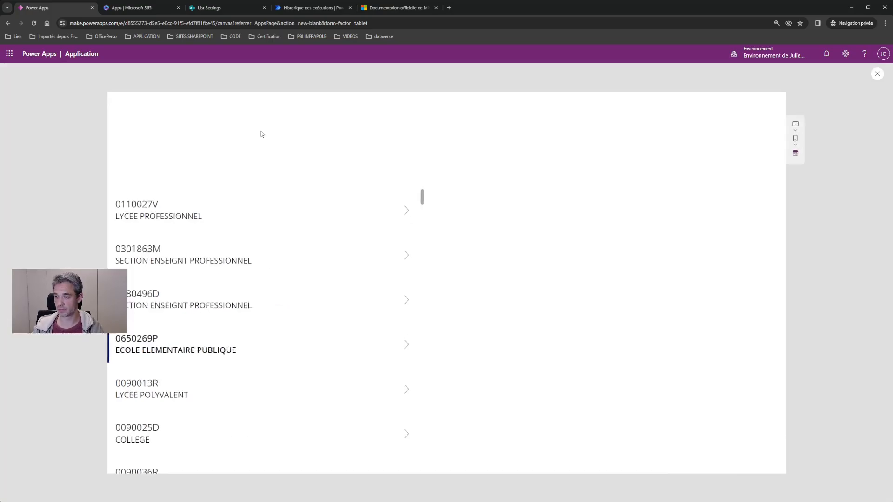
left_click(410, 255)
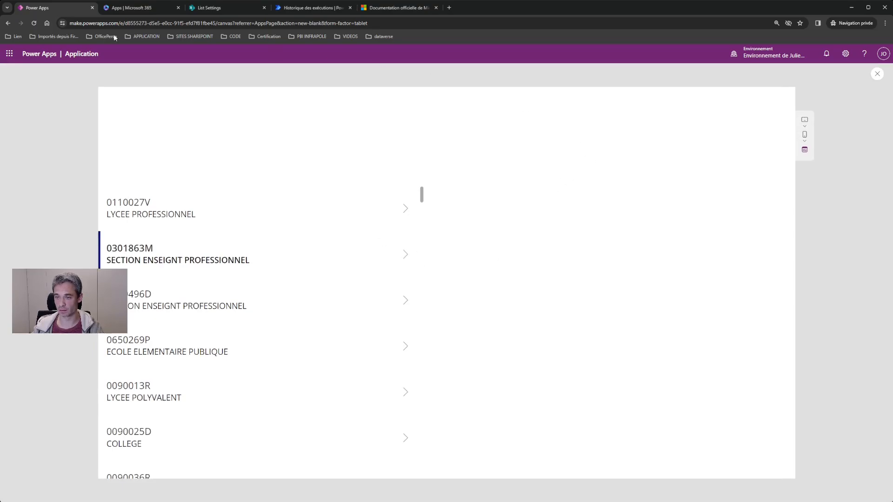
Switch to Power Automate, open the latest Envoi_DonneesJSON run, and check the Code_Etablissement column name in the Analyser JSON input
left_click(317, 9)
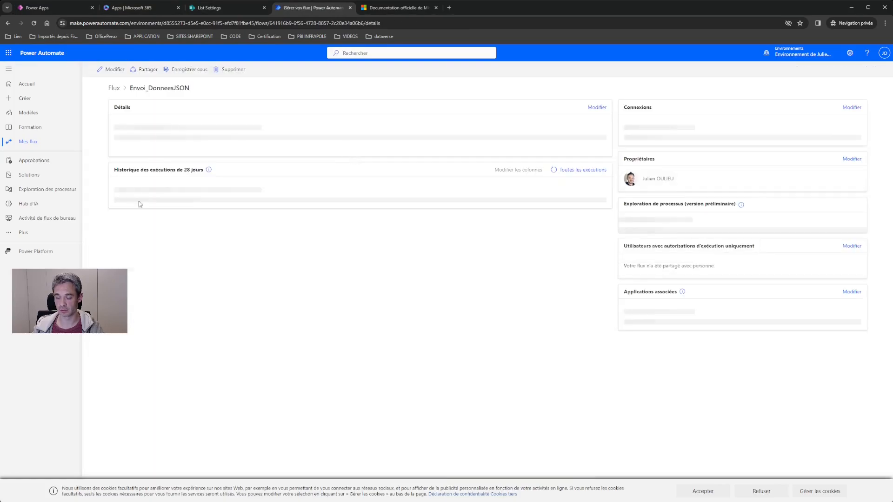
left_click(151, 288)
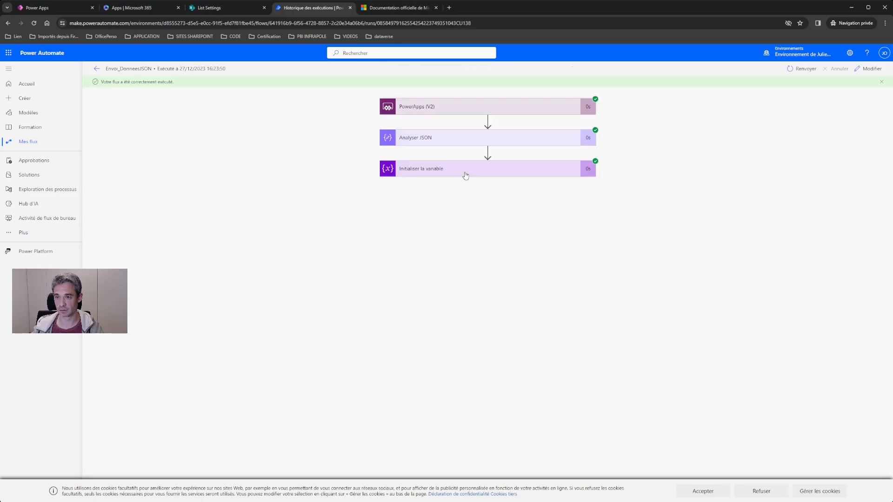
left_click(474, 143)
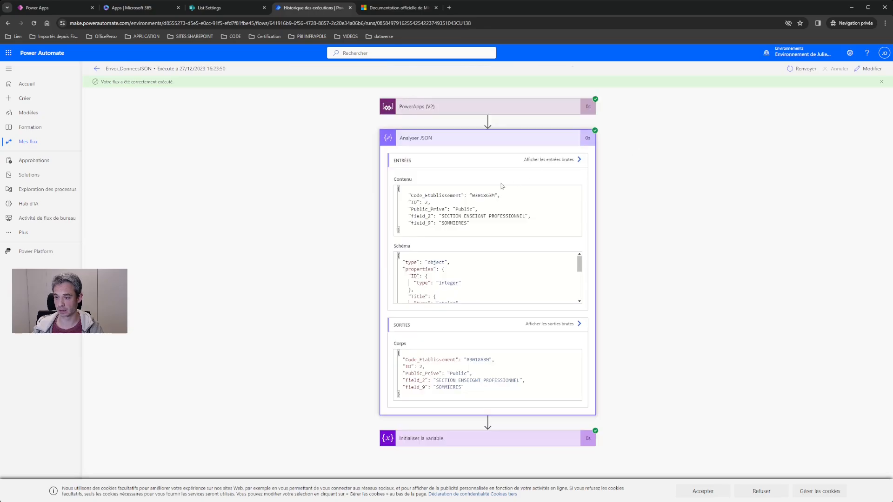
left_click_drag(411, 195, 462, 195)
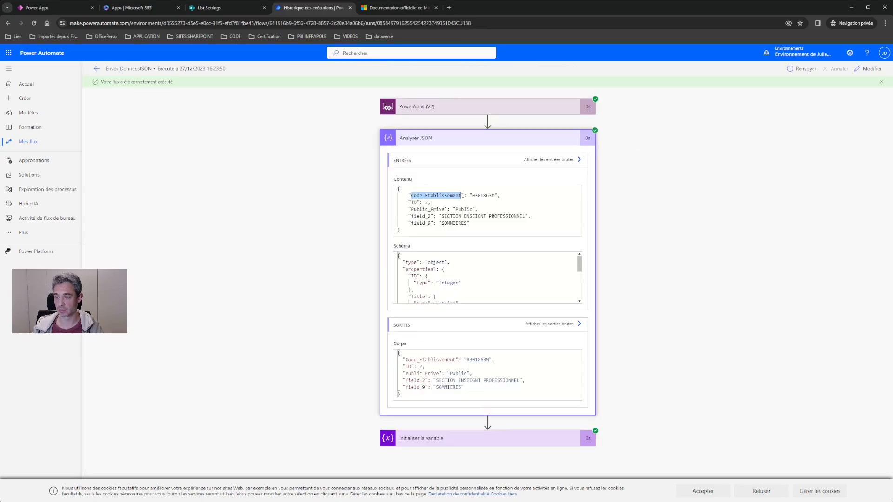